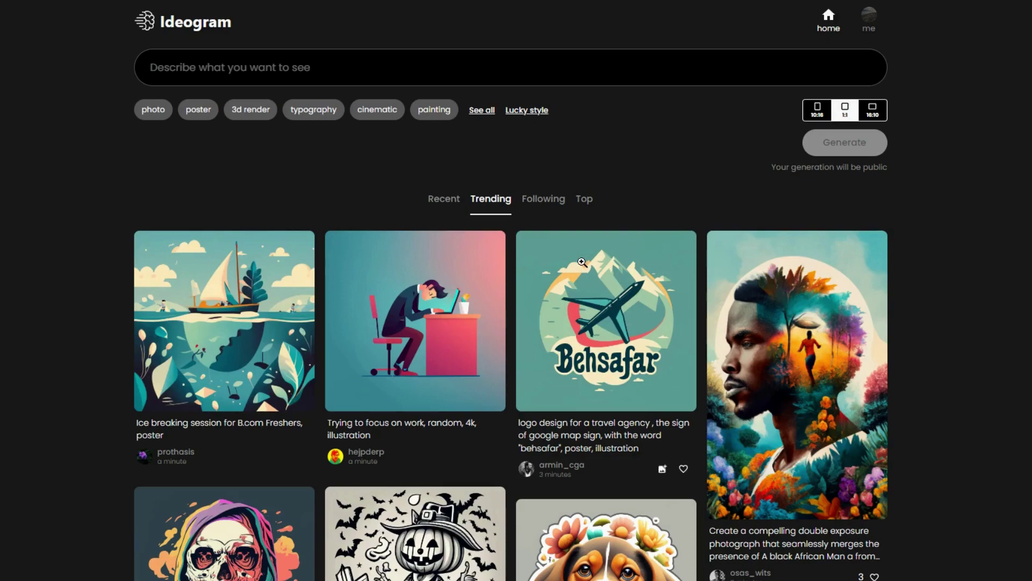
Step: Scroll the Ideogram Trending feed down to the 'I'm not weird, I'm a limited edition' T-shirt card
{"action": "scroll", "coordinate": [581, 261], "scroll_direction": "down", "scroll_amount": 3}
{"action": "scroll", "coordinate": [581, 262], "scroll_direction": "down", "scroll_amount": 4}
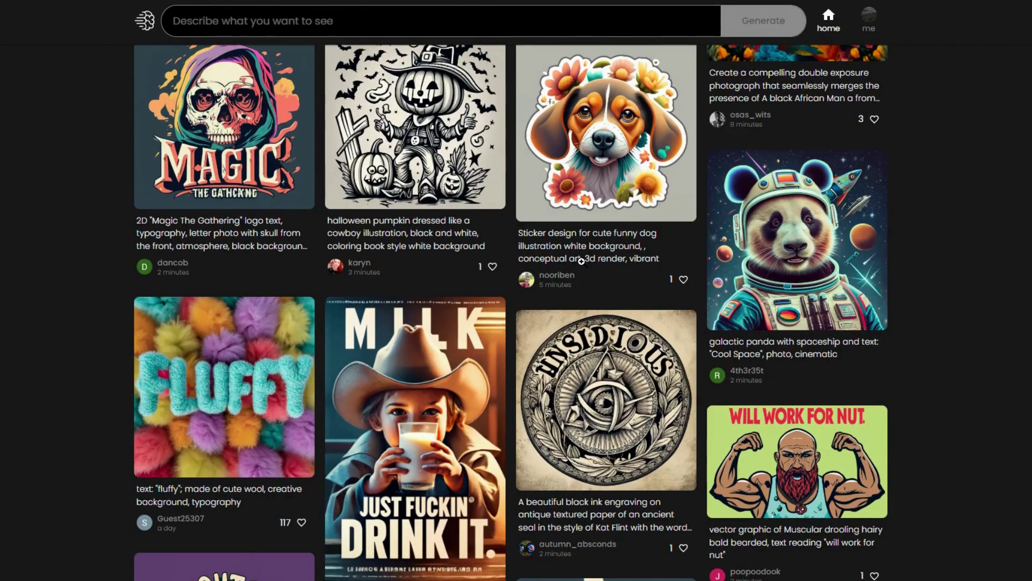
{"action": "scroll", "coordinate": [581, 262], "scroll_direction": "down", "scroll_amount": 5}
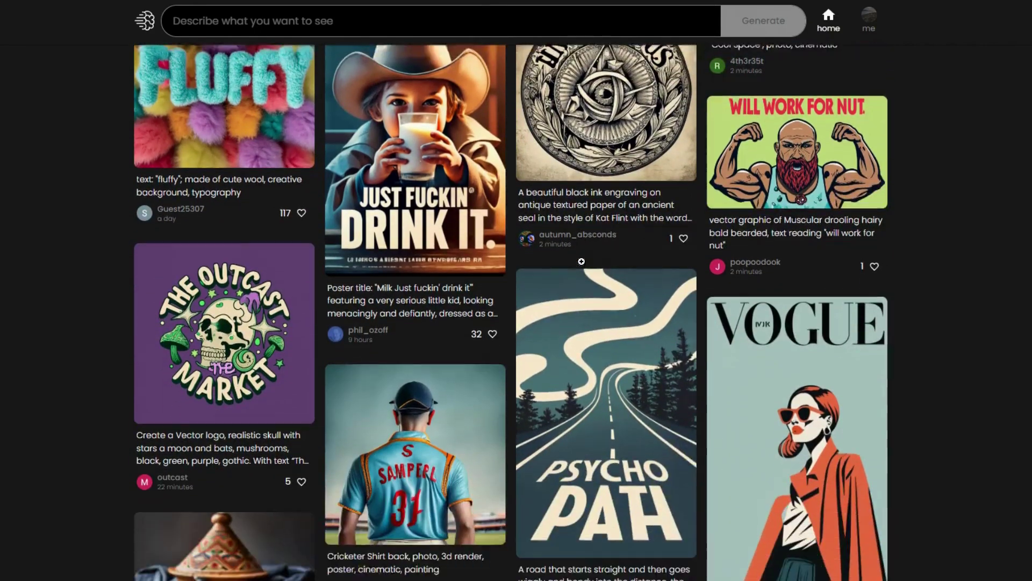
{"action": "scroll", "coordinate": [581, 261], "scroll_direction": "down", "scroll_amount": 5}
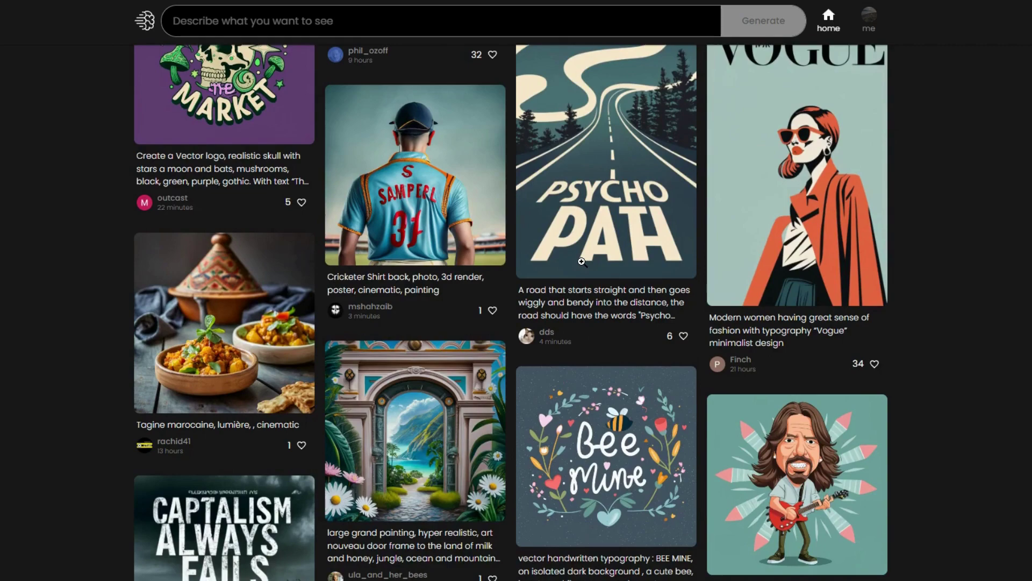
{"action": "scroll", "coordinate": [582, 261], "scroll_direction": "down", "scroll_amount": 5}
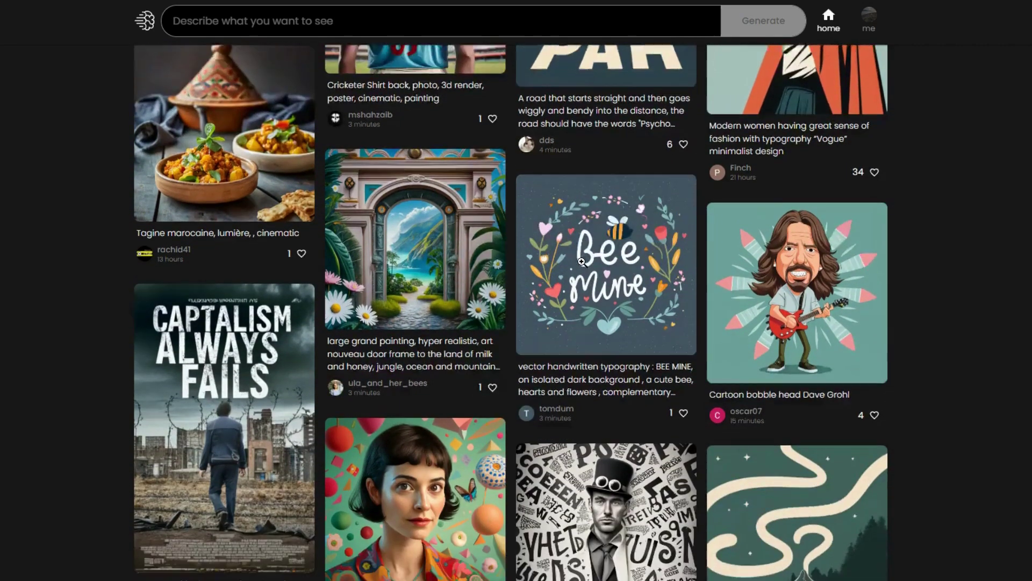
{"action": "scroll", "coordinate": [581, 261], "scroll_direction": "down", "scroll_amount": 4}
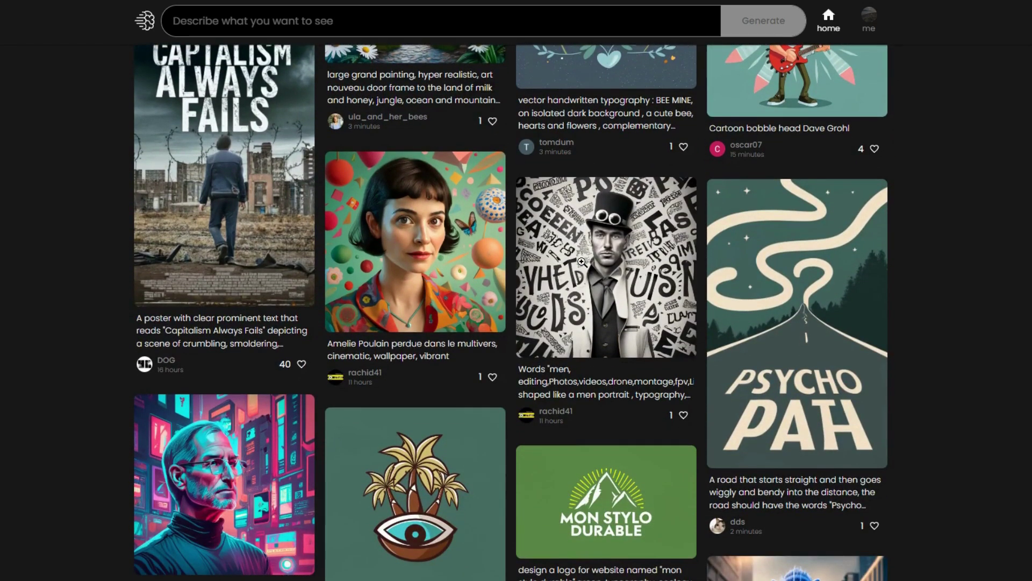
{"action": "scroll", "coordinate": [581, 262], "scroll_direction": "down", "scroll_amount": 3}
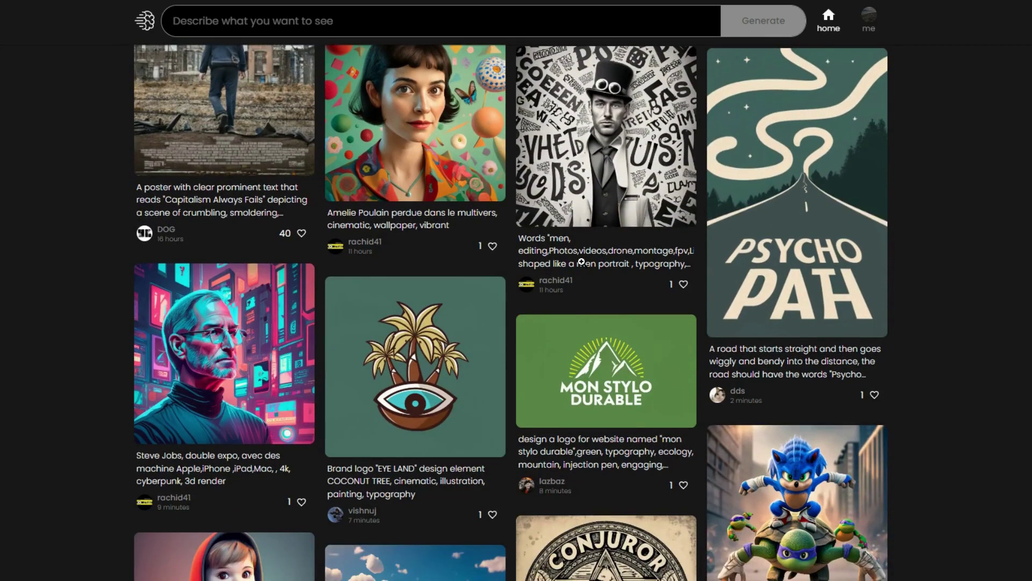
{"action": "scroll", "coordinate": [581, 261], "scroll_direction": "down", "scroll_amount": 4}
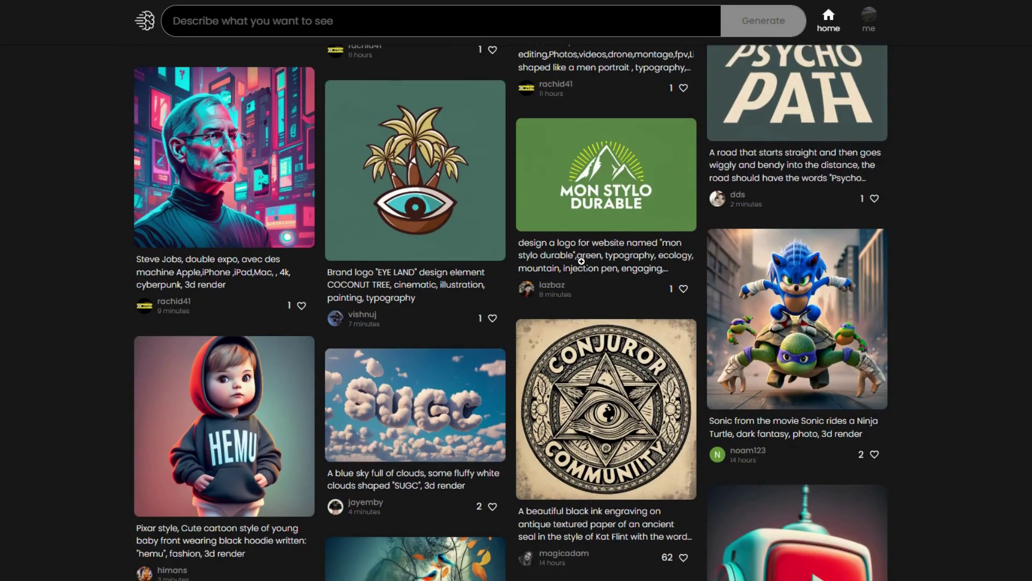
{"action": "scroll", "coordinate": [581, 262], "scroll_direction": "up", "scroll_amount": 1}
{"action": "scroll", "coordinate": [581, 261], "scroll_direction": "down", "scroll_amount": 8}
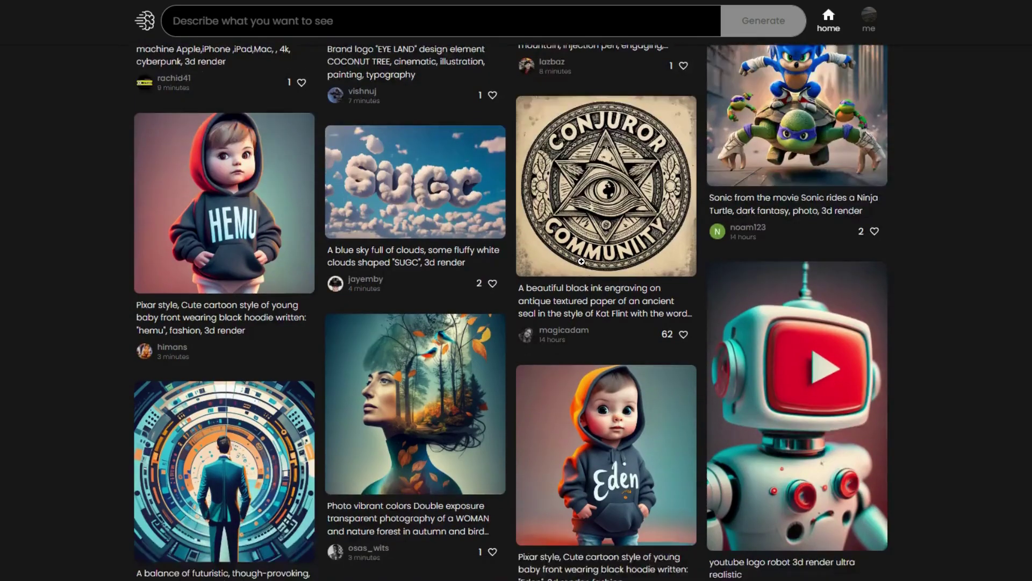
{"action": "scroll", "coordinate": [582, 261], "scroll_direction": "down", "scroll_amount": 5}
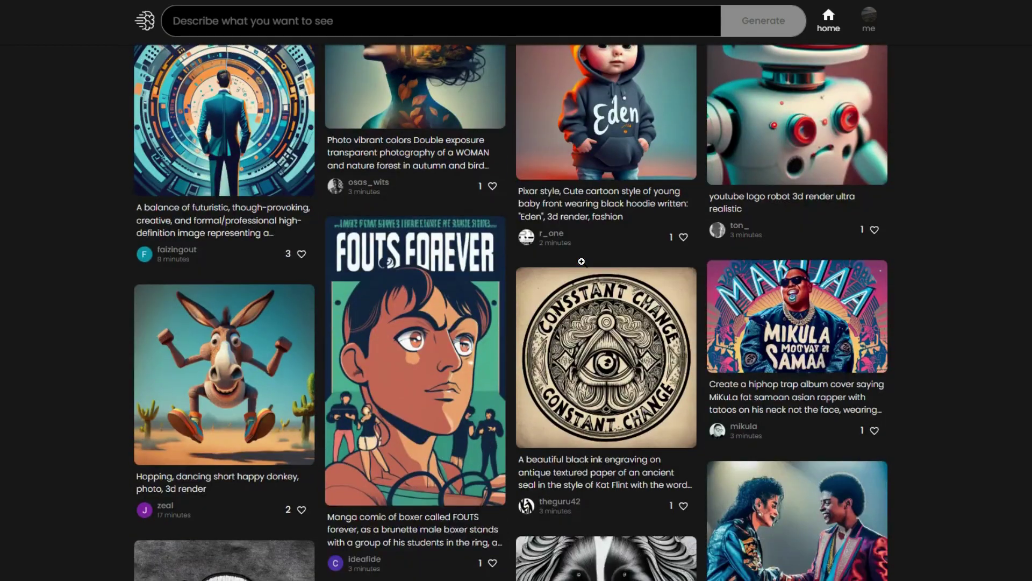
{"action": "scroll", "coordinate": [582, 262], "scroll_direction": "up", "scroll_amount": 14}
{"action": "scroll", "coordinate": [582, 262], "scroll_direction": "up", "scroll_amount": 20}
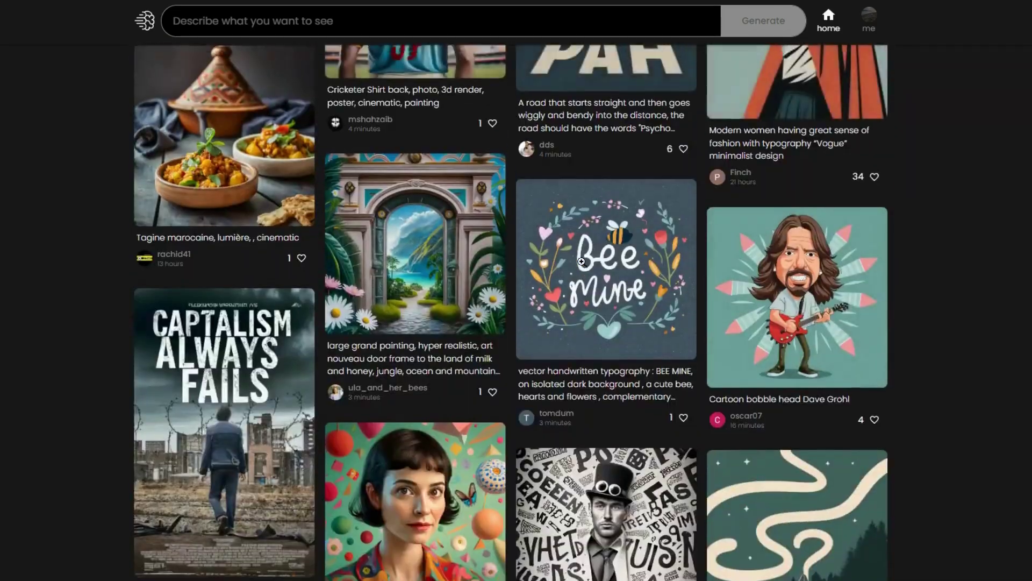
{"action": "scroll", "coordinate": [582, 261], "scroll_direction": "up", "scroll_amount": 8}
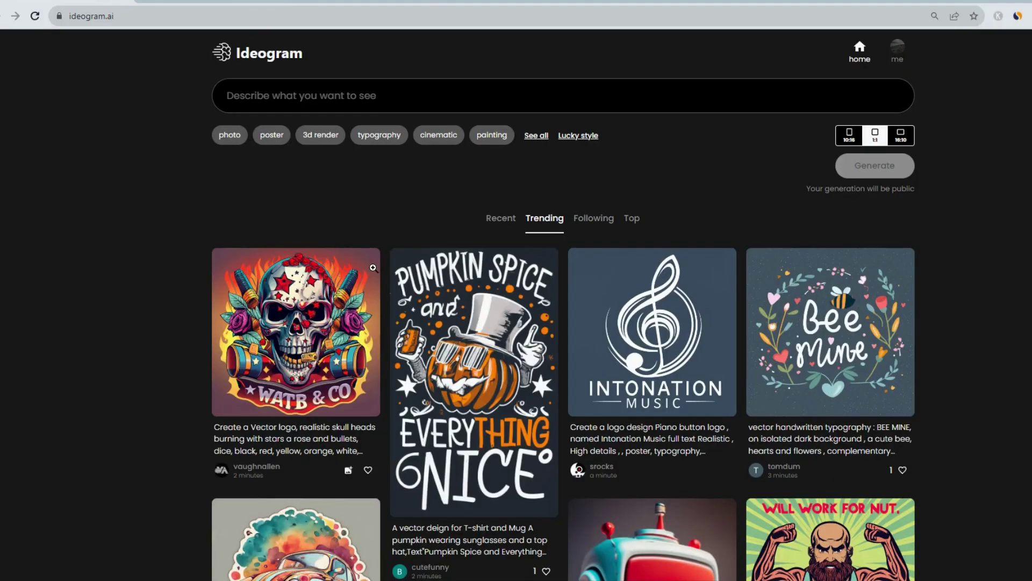
{"action": "scroll", "coordinate": [420, 279], "scroll_direction": "down", "scroll_amount": 3}
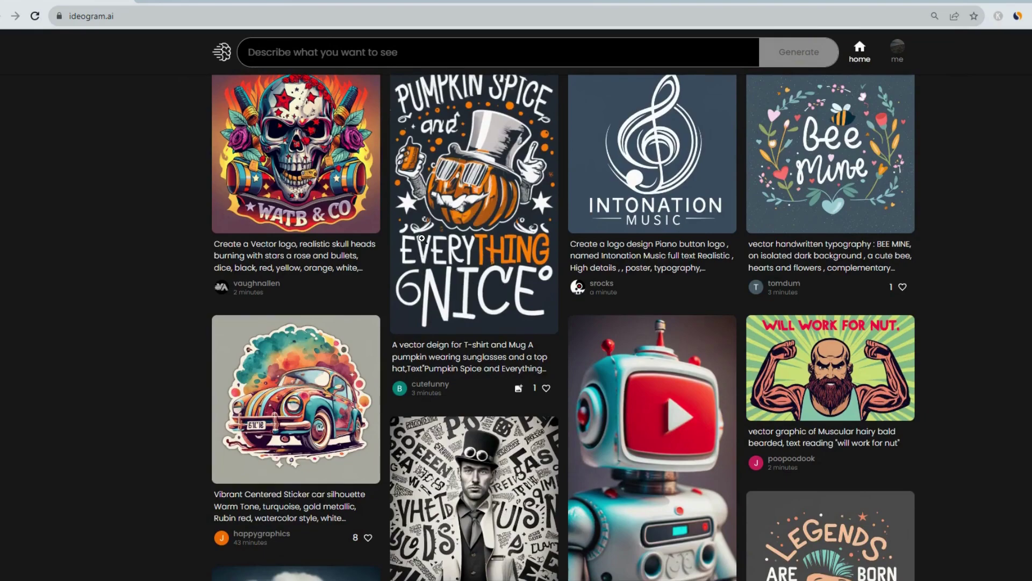
{"action": "scroll", "coordinate": [436, 261], "scroll_direction": "down", "scroll_amount": 3}
{"action": "scroll", "coordinate": [436, 262], "scroll_direction": "down", "scroll_amount": 6}
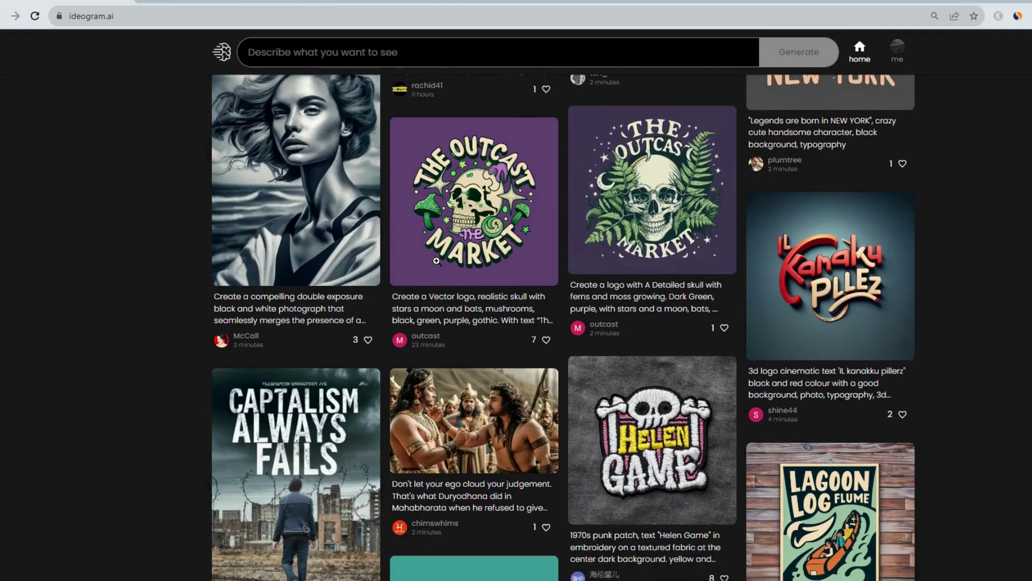
{"action": "scroll", "coordinate": [436, 261], "scroll_direction": "down", "scroll_amount": 2}
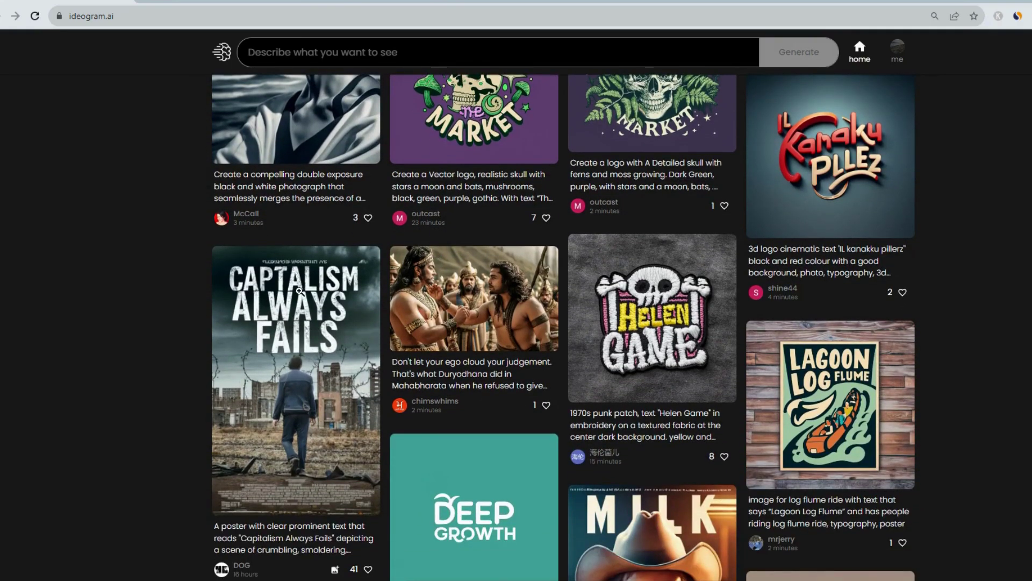
{"action": "scroll", "coordinate": [568, 359], "scroll_direction": "down", "scroll_amount": 2}
{"action": "scroll", "coordinate": [567, 359], "scroll_direction": "down", "scroll_amount": 4}
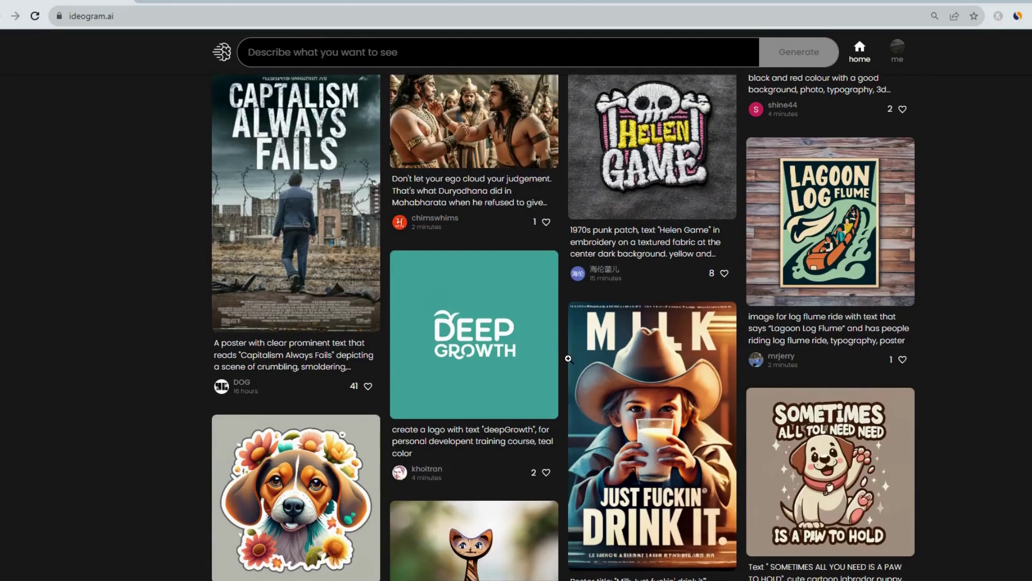
{"action": "scroll", "coordinate": [653, 285], "scroll_direction": "down", "scroll_amount": 10}
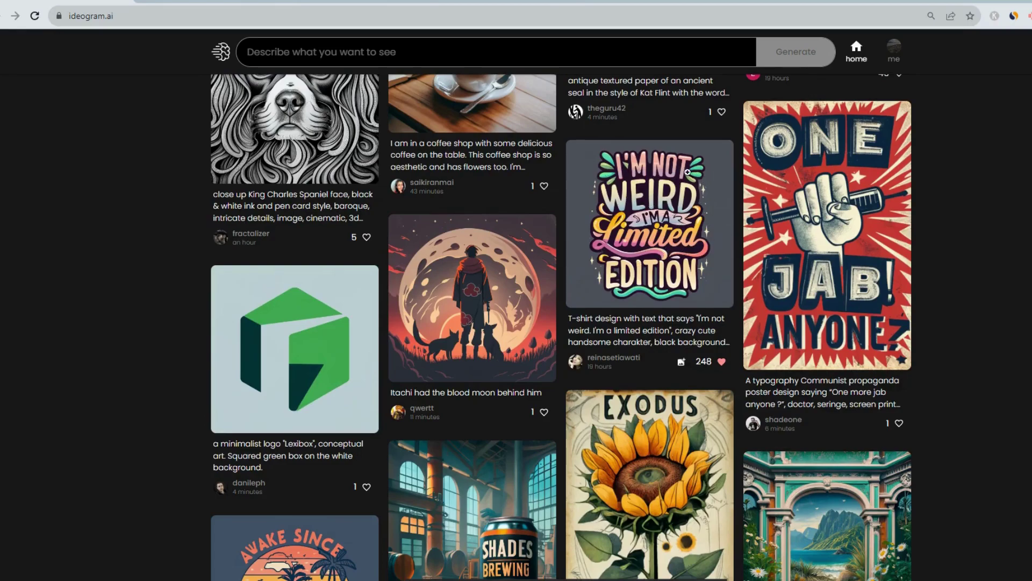
{"action": "left_click", "coordinate": [662, 260]}
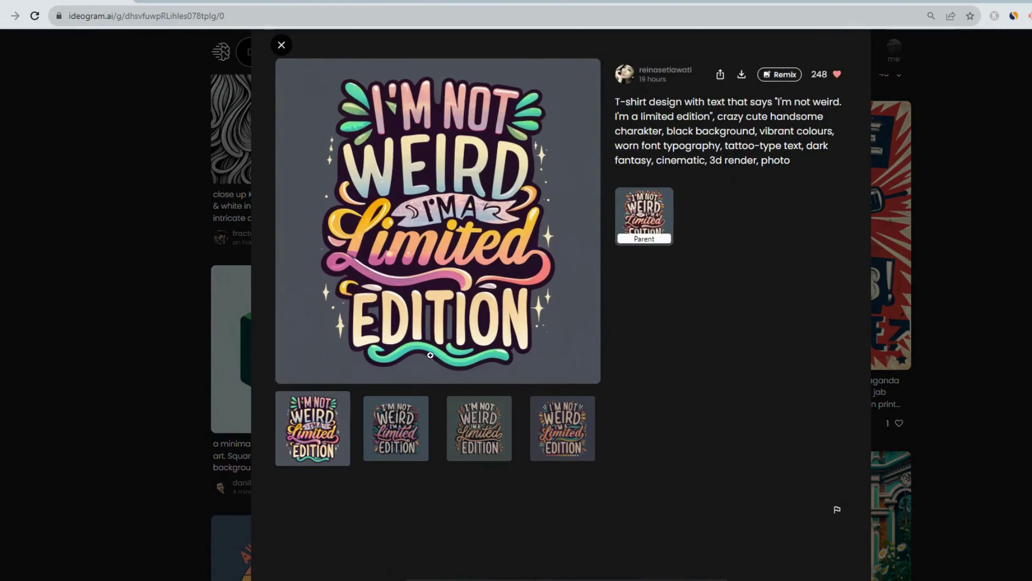
{"action": "left_click", "coordinate": [392, 452]}
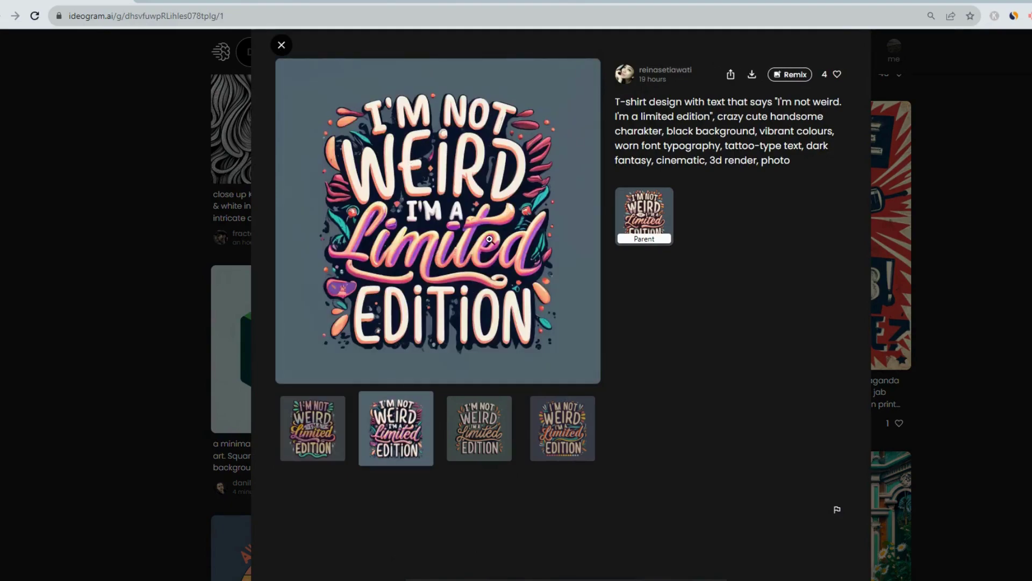
{"action": "left_click", "coordinate": [494, 440]}
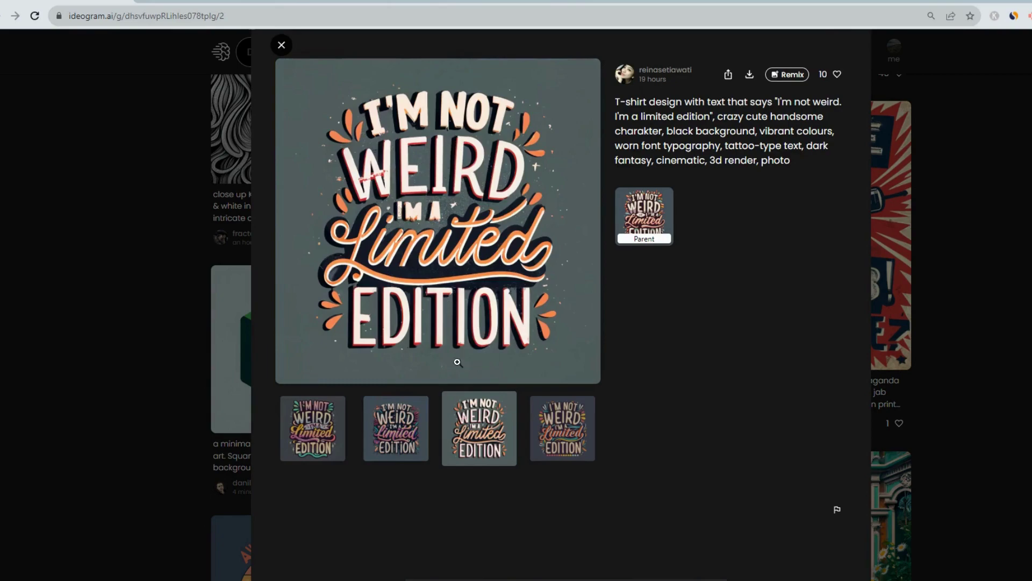
{"action": "left_click", "coordinate": [557, 439]}
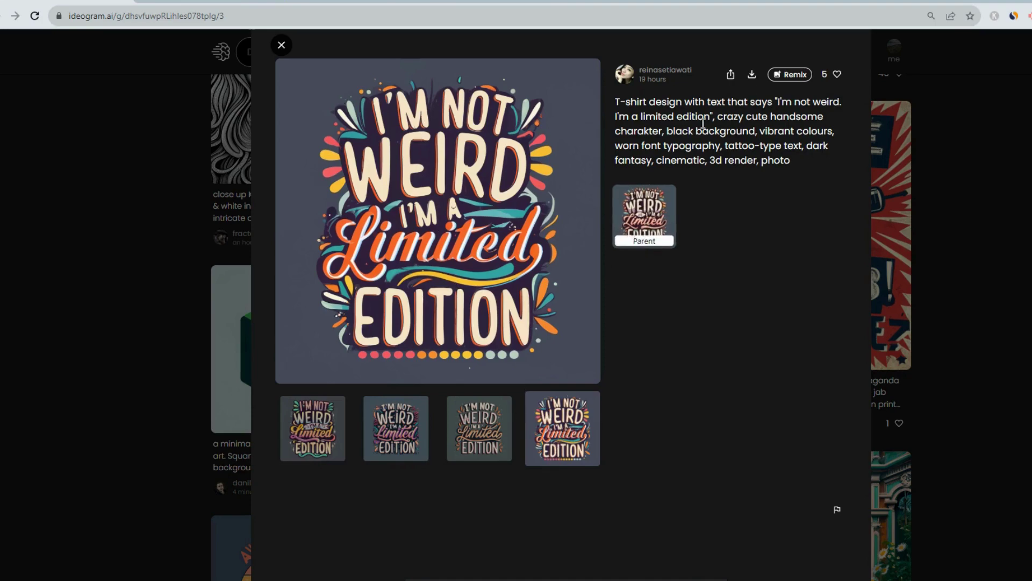
{"action": "left_click", "coordinate": [281, 46]}
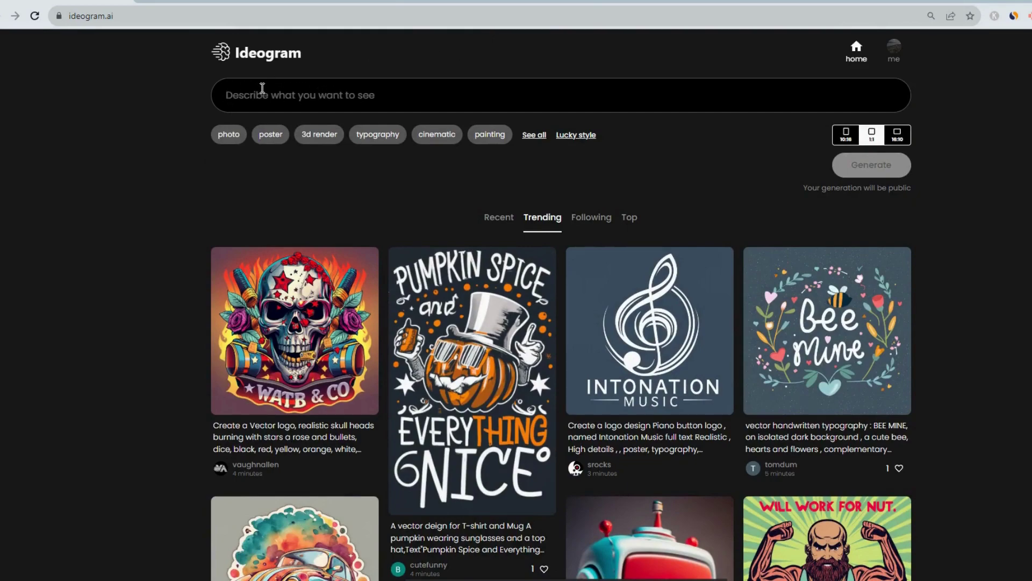
Step: Select the empty prompt box and expand the style chips into the full two-row list
{"action": "left_click", "coordinate": [381, 93]}
{"action": "left_click", "coordinate": [534, 135]}
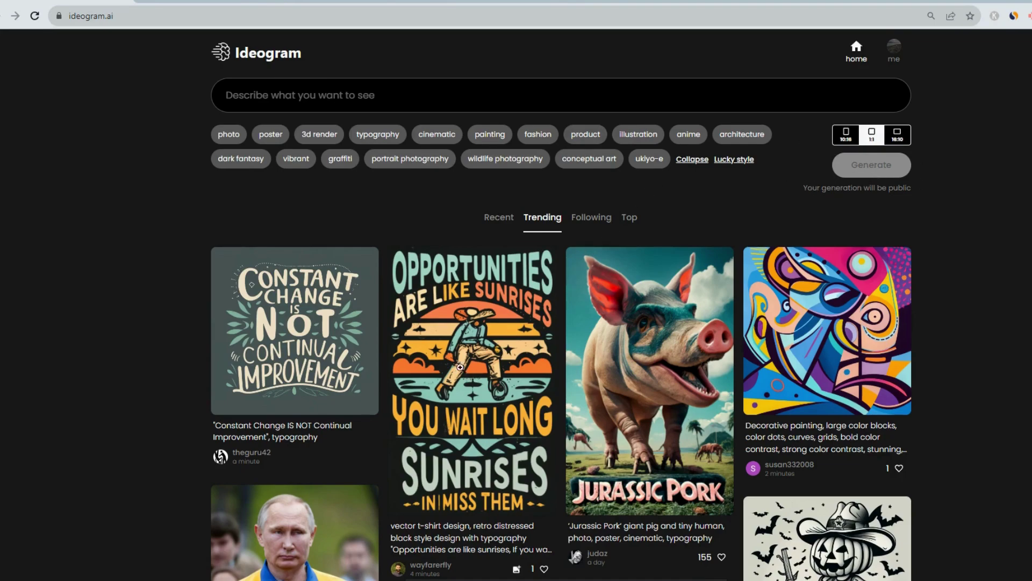
Step: Apply the poster and vibrant styles to the retro Berner dog prompt and generate four images
{"action": "scroll", "coordinate": [405, 355], "scroll_direction": "down", "scroll_amount": 8}
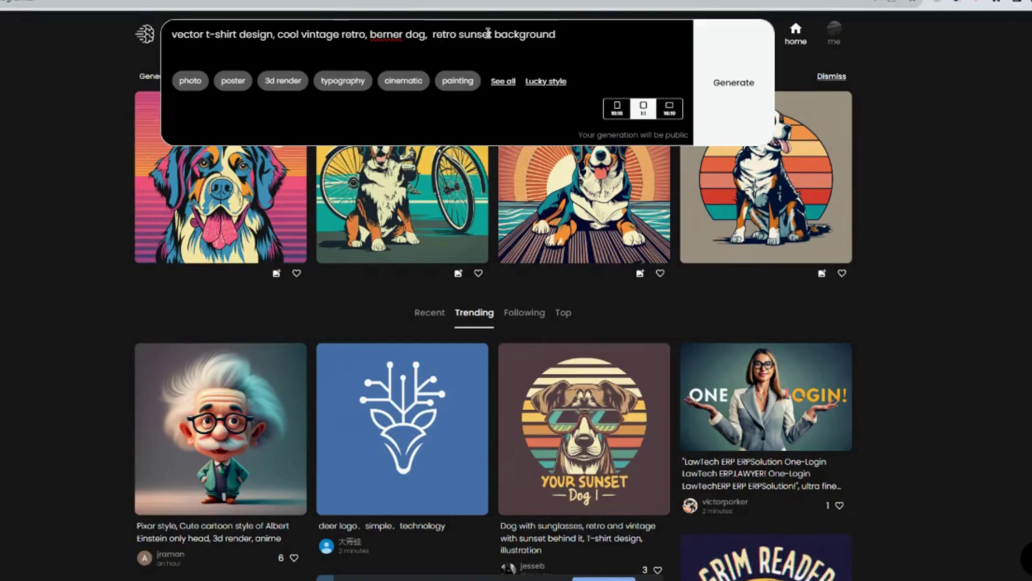
{"action": "left_click", "coordinate": [188, 83]}
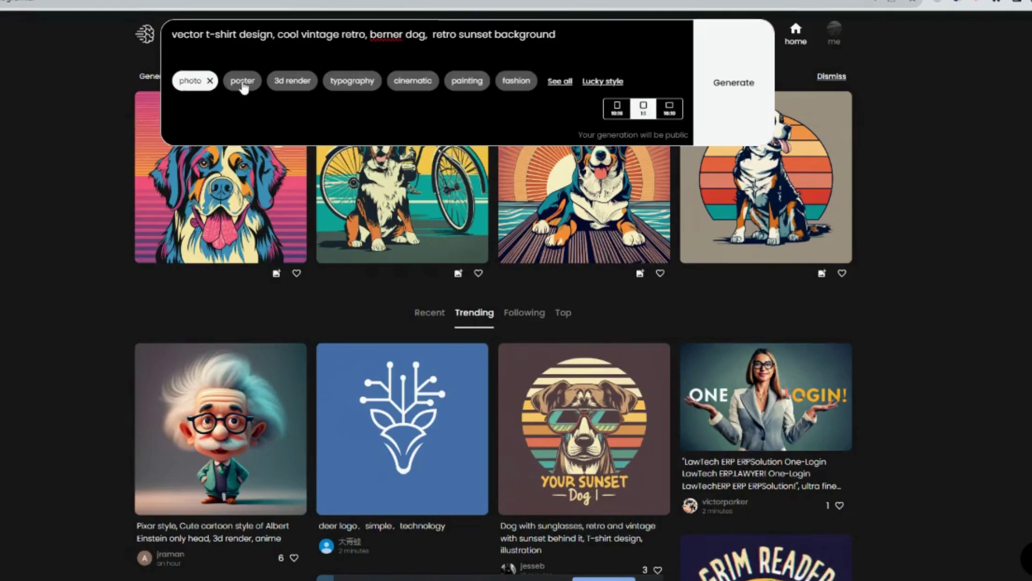
{"action": "left_click", "coordinate": [242, 82]}
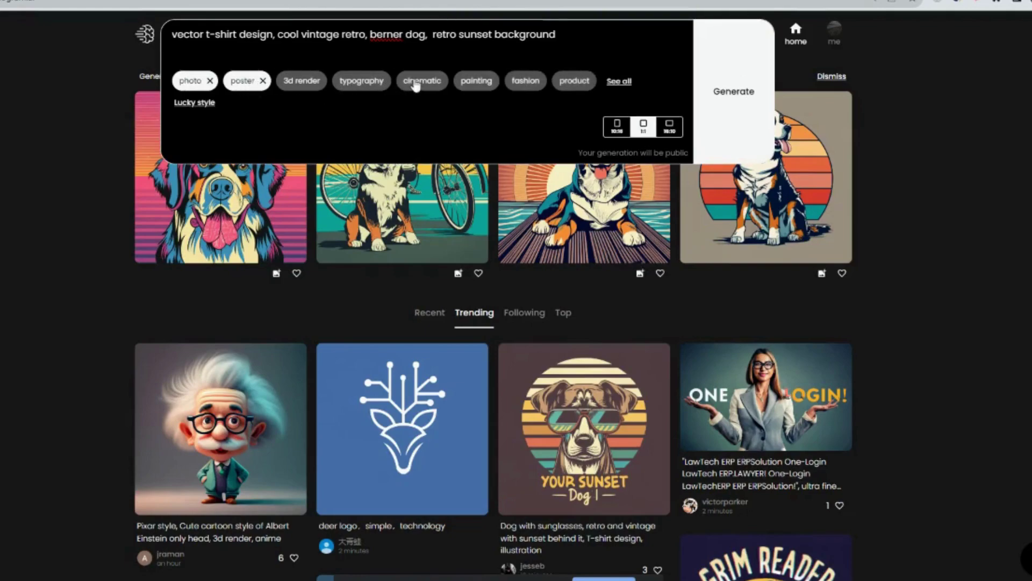
{"action": "left_click", "coordinate": [619, 81]}
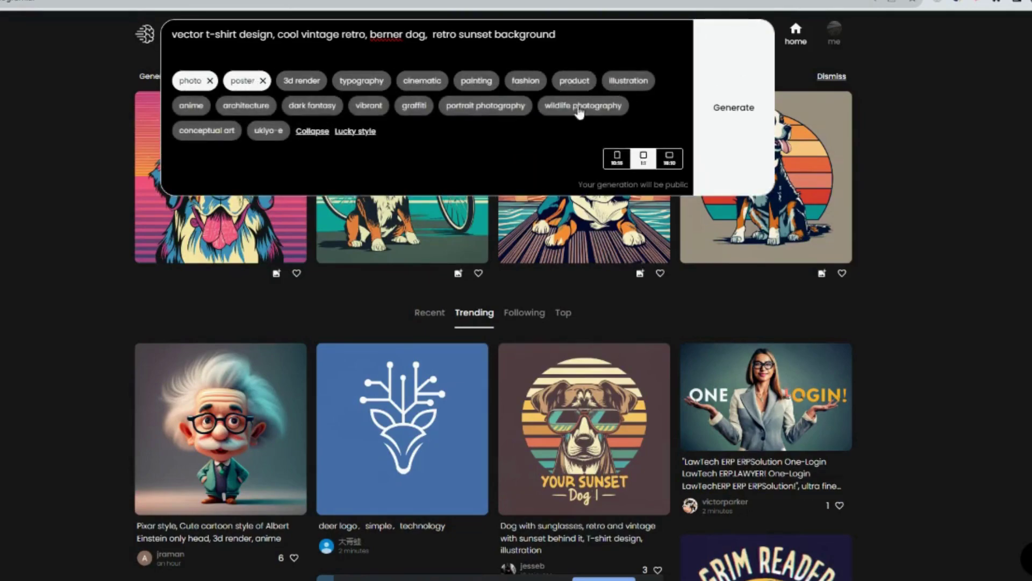
{"action": "left_click", "coordinate": [372, 109]}
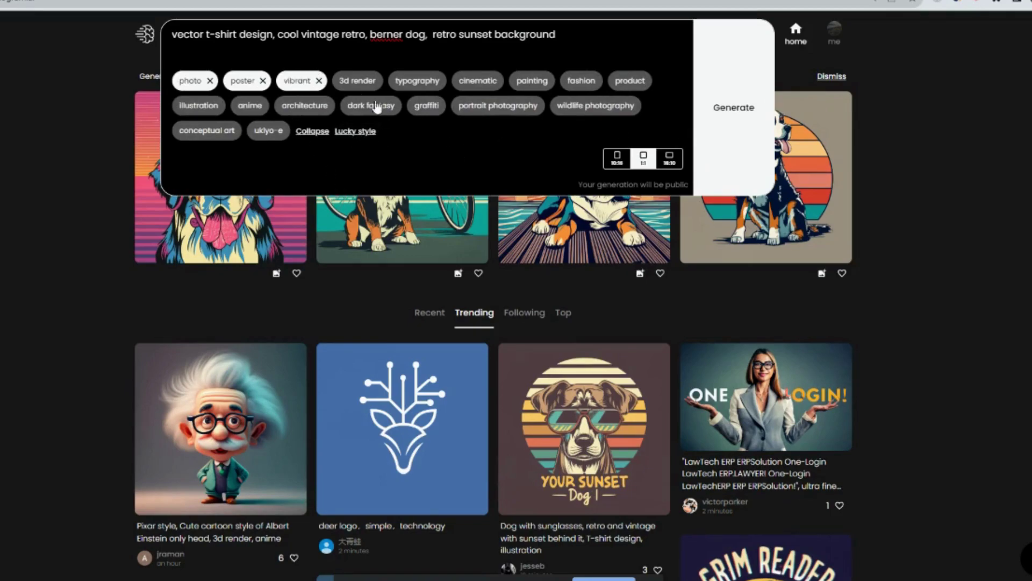
{"action": "left_click", "coordinate": [740, 113]}
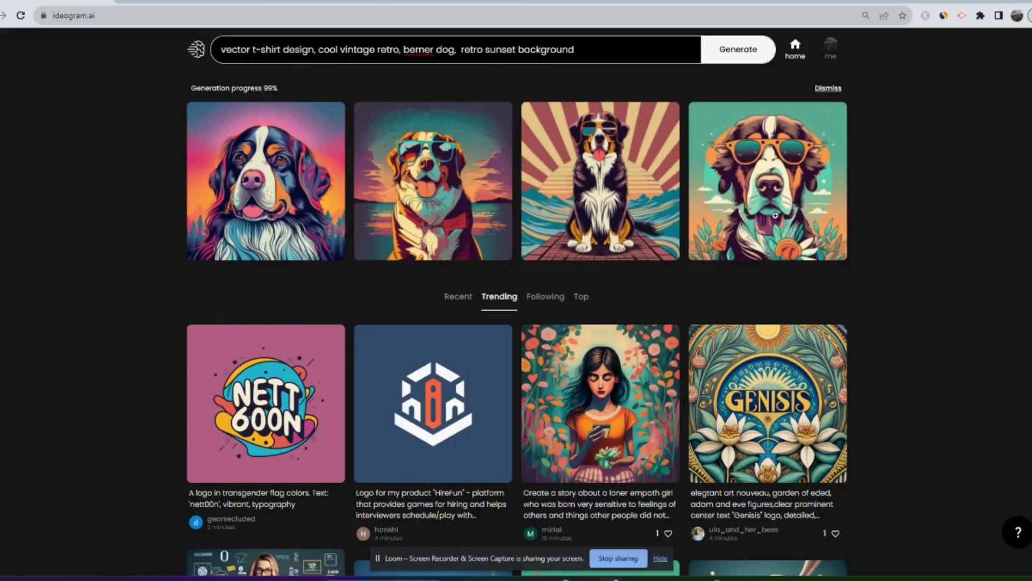
Step: Close the sunglasses dog detail view and switch the community feed to Recent
{"action": "left_click", "coordinate": [776, 194]}
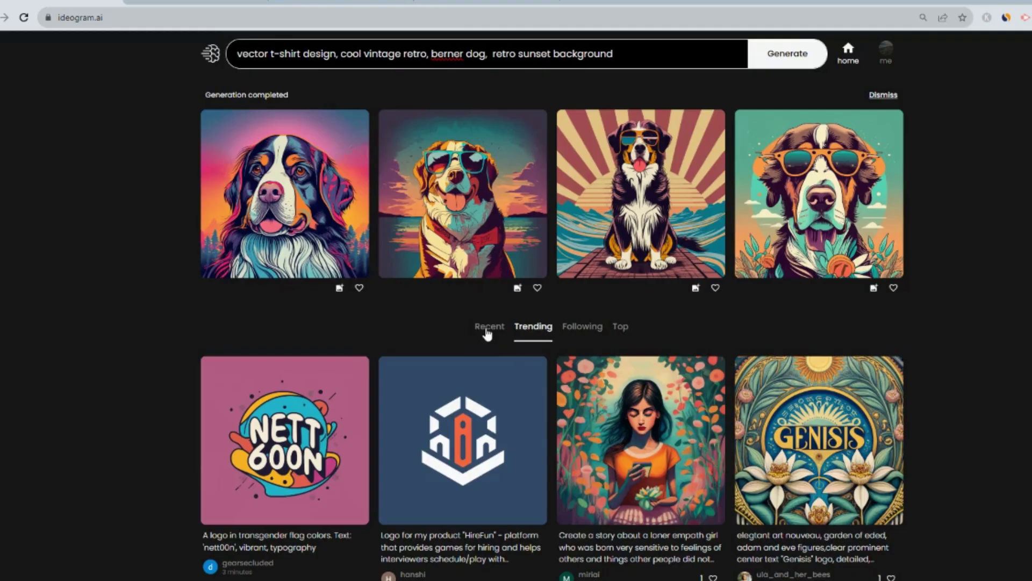
{"action": "left_click", "coordinate": [457, 299]}
{"action": "left_click", "coordinate": [488, 328]}
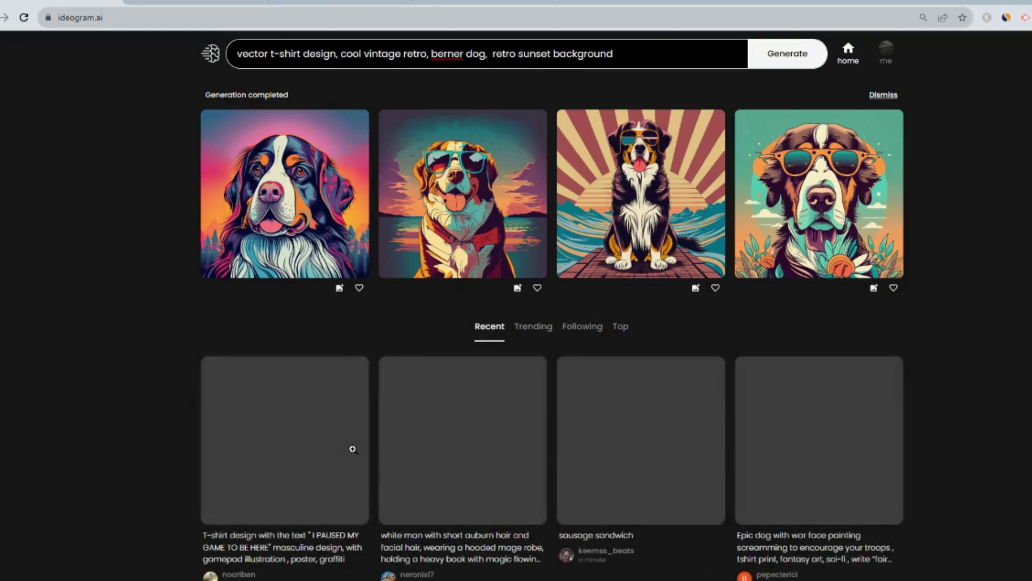
Step: Browse the Recent feed, briefly previewing the smiling gamer portrait, then return to the top
{"action": "scroll", "coordinate": [420, 482], "scroll_direction": "down", "scroll_amount": 2}
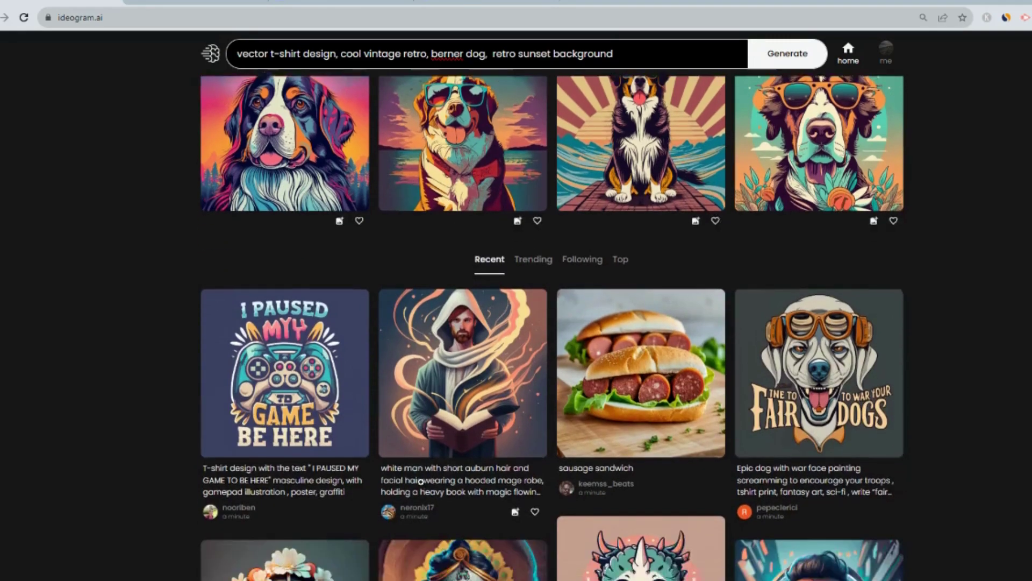
{"action": "scroll", "coordinate": [362, 438], "scroll_direction": "down", "scroll_amount": 2}
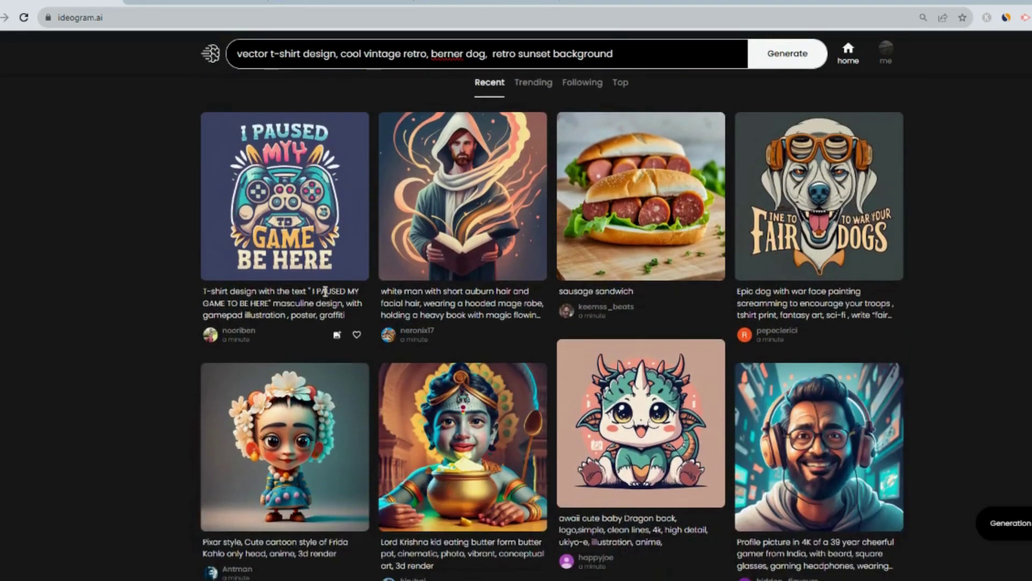
{"action": "scroll", "coordinate": [790, 250], "scroll_direction": "down", "scroll_amount": 4}
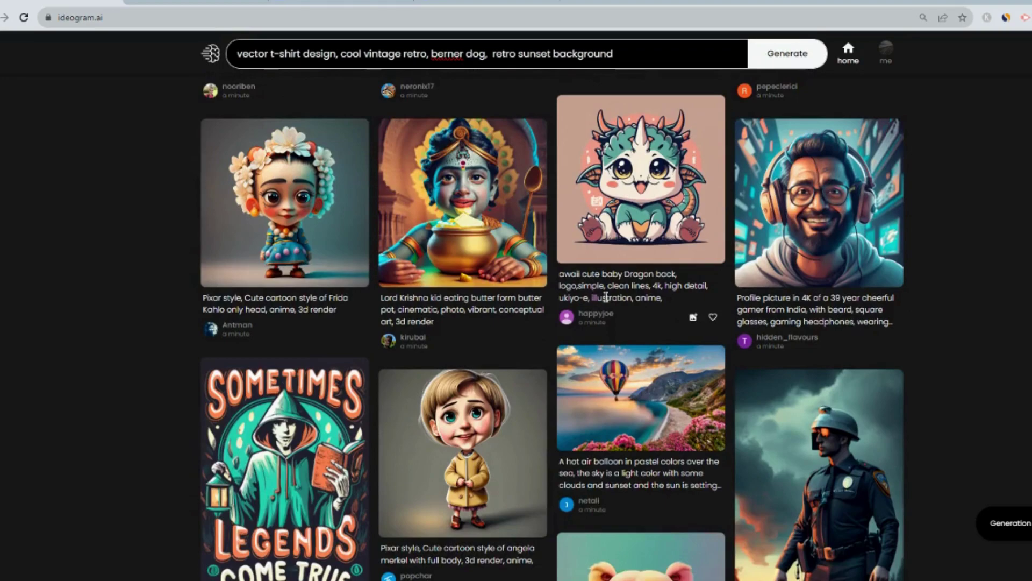
{"action": "left_click", "coordinate": [821, 234]}
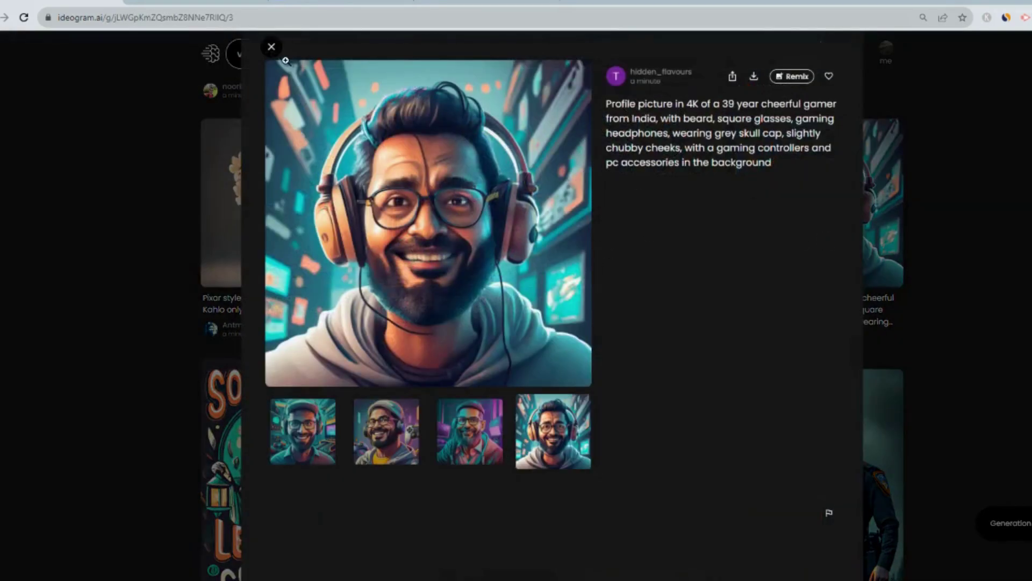
{"action": "left_click", "coordinate": [272, 46]}
{"action": "scroll", "coordinate": [566, 420], "scroll_direction": "down", "scroll_amount": 4}
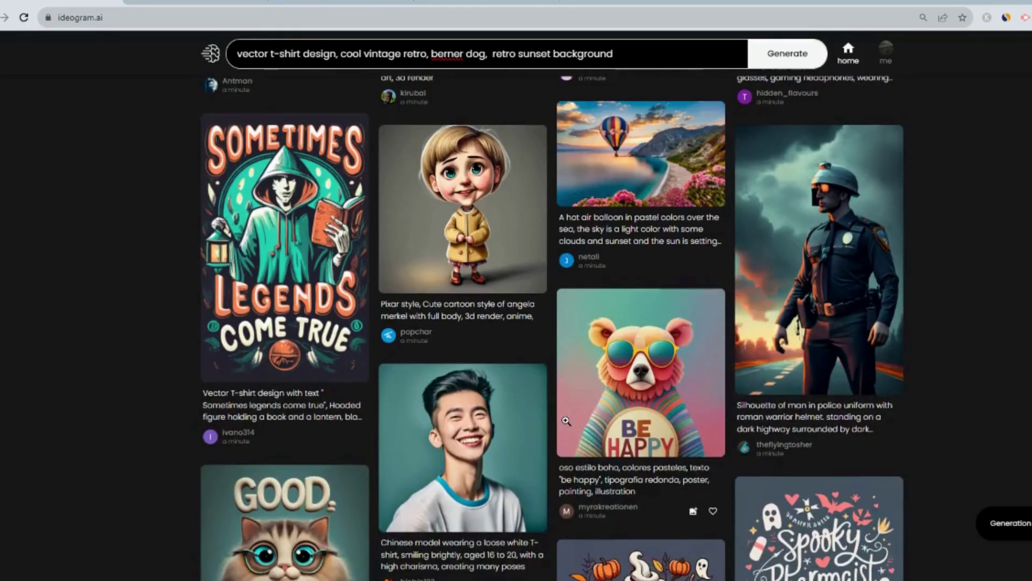
{"action": "scroll", "coordinate": [566, 420], "scroll_direction": "down", "scroll_amount": 9}
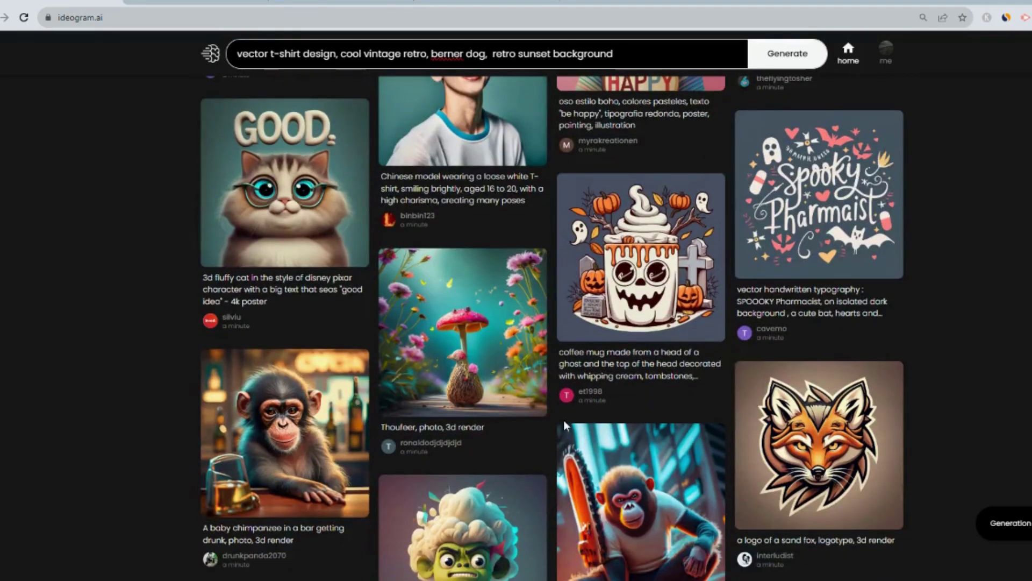
{"action": "scroll", "coordinate": [564, 421], "scroll_direction": "down", "scroll_amount": 10}
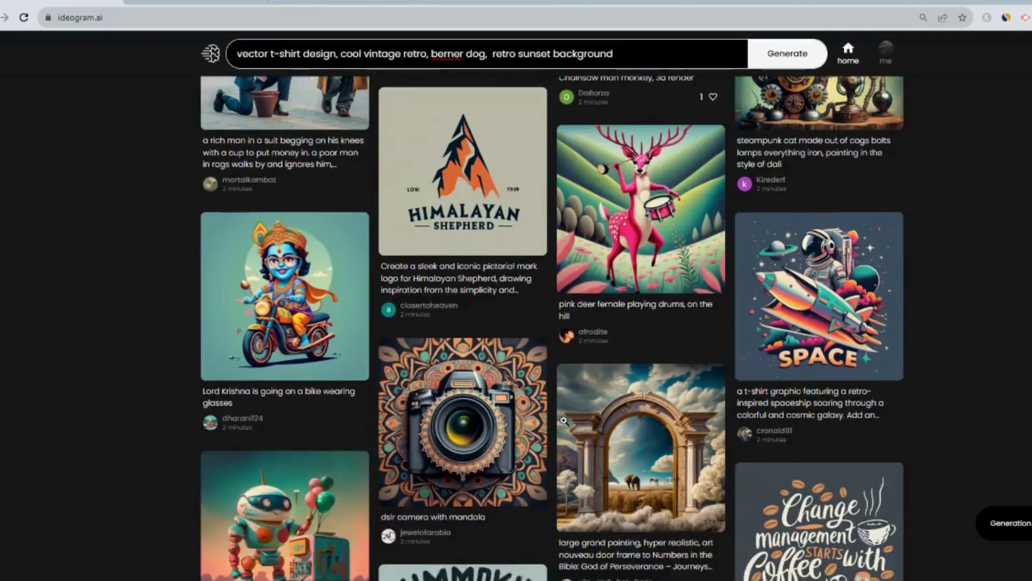
{"action": "scroll", "coordinate": [564, 426], "scroll_direction": "down", "scroll_amount": 3}
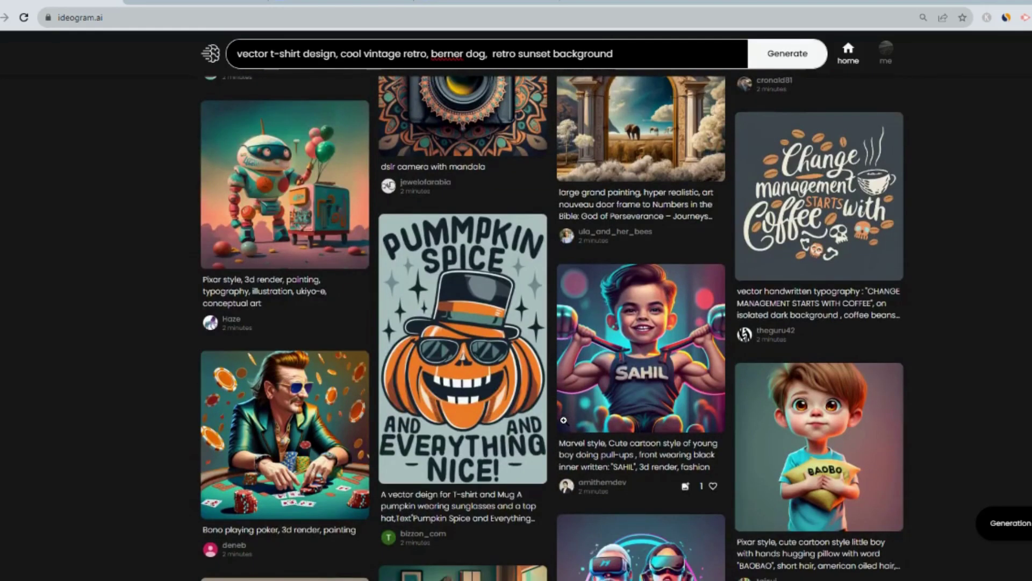
{"action": "scroll", "coordinate": [564, 426], "scroll_direction": "up", "scroll_amount": 7}
{"action": "scroll", "coordinate": [566, 426], "scroll_direction": "up", "scroll_amount": 20}
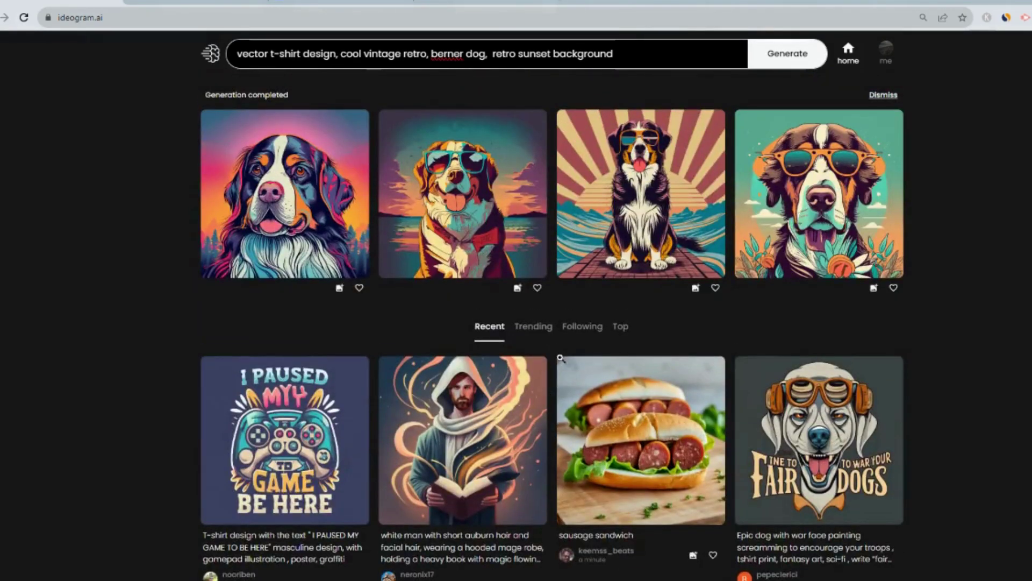
Step: Check the Trending community feed
{"action": "left_click", "coordinate": [546, 331]}
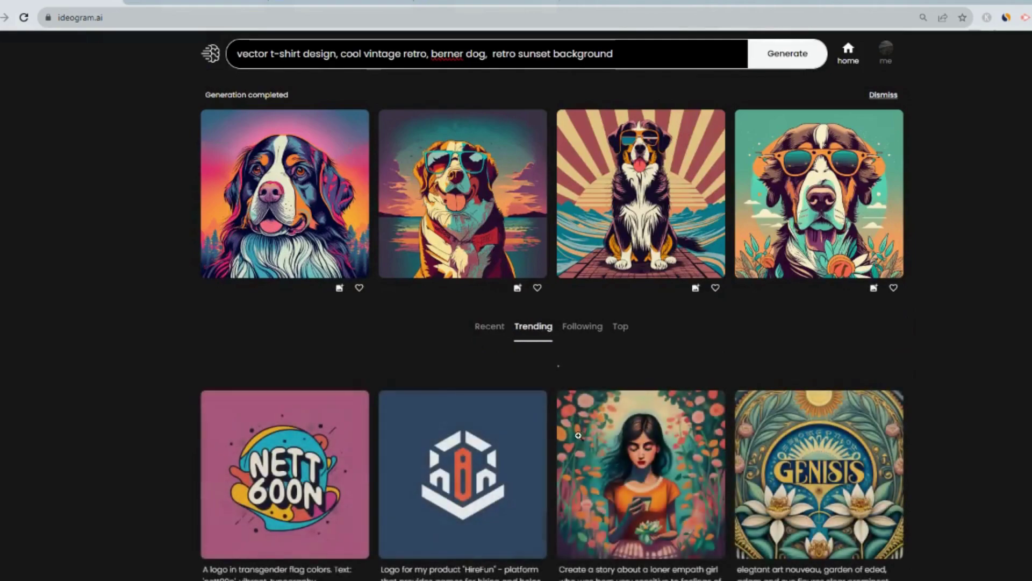
{"action": "scroll", "coordinate": [624, 473], "scroll_direction": "down", "scroll_amount": 10}
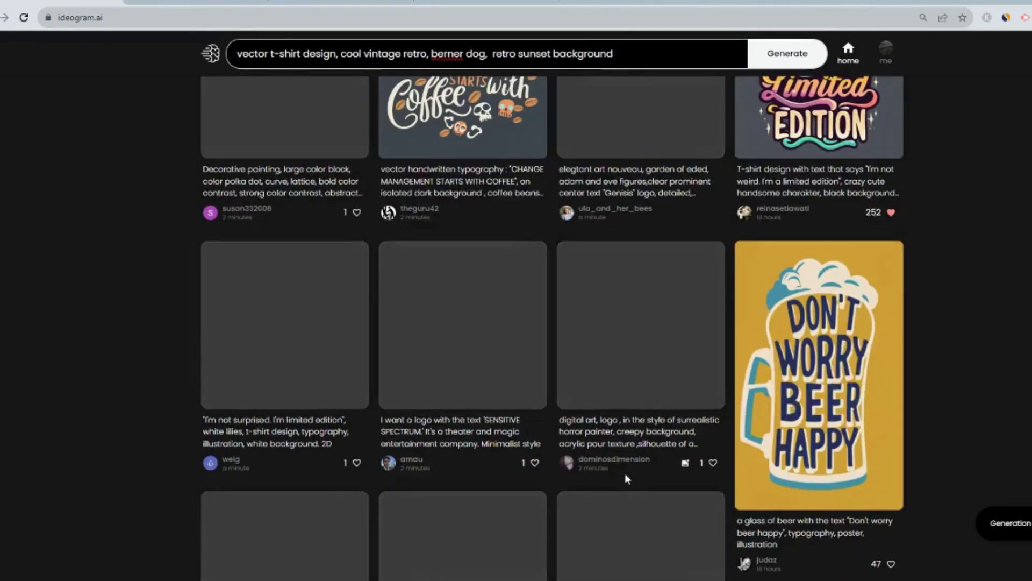
{"action": "scroll", "coordinate": [625, 479], "scroll_direction": "up", "scroll_amount": 6}
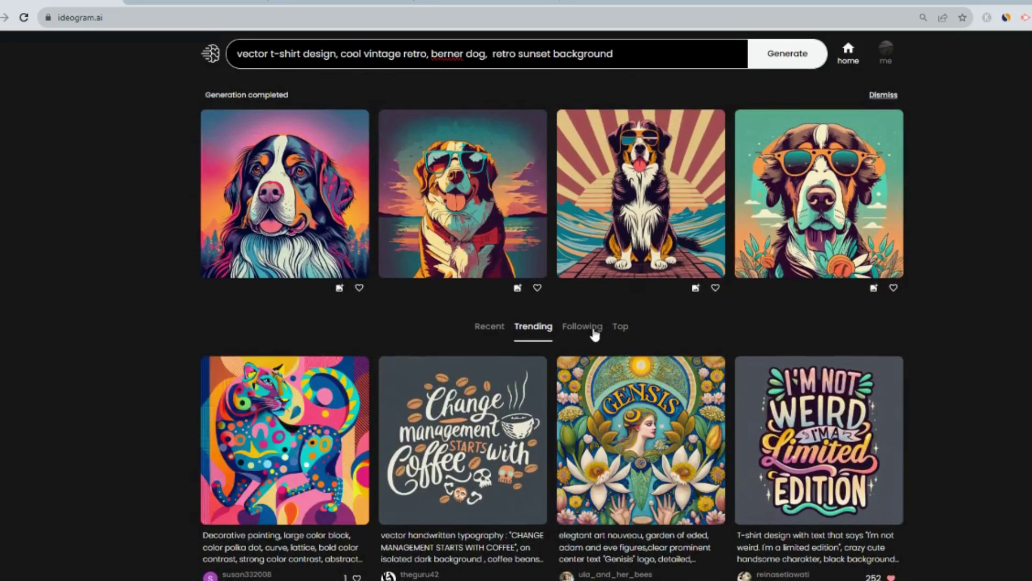
Step: Look at the Following feed, then browse the Top feed led by the 'I'm not weird' design
{"action": "left_click", "coordinate": [590, 328]}
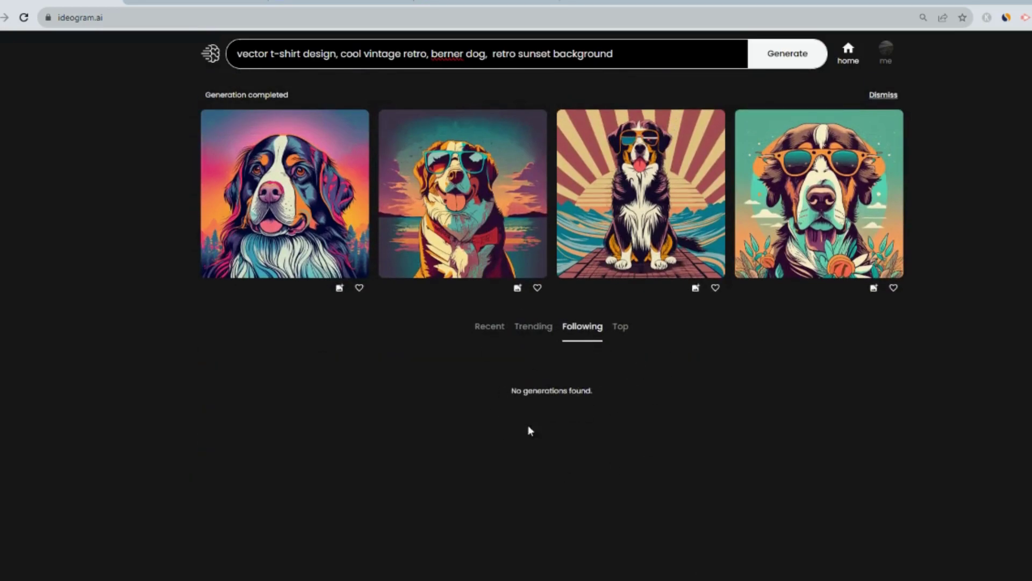
{"action": "left_click", "coordinate": [620, 328]}
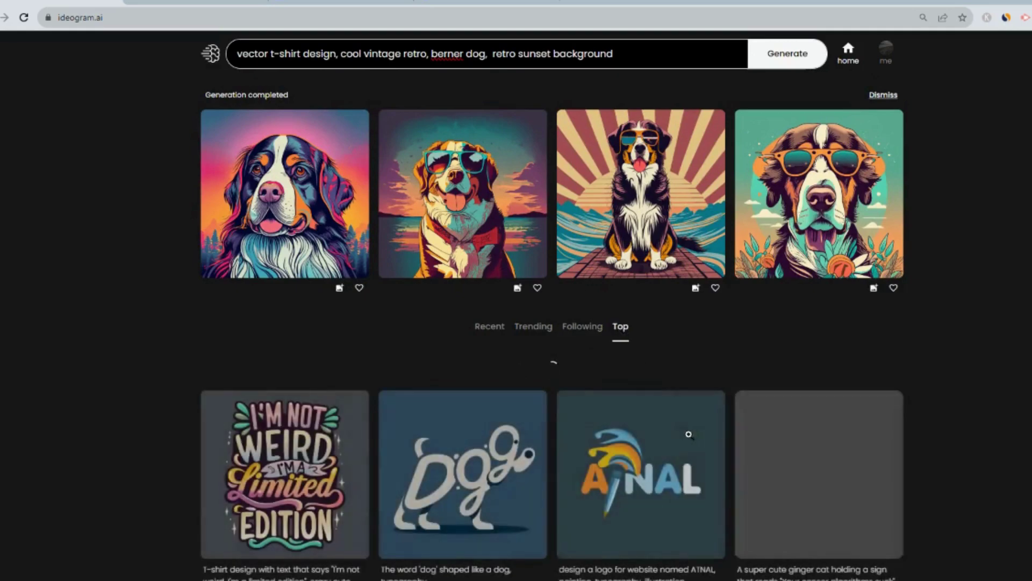
{"action": "scroll", "coordinate": [599, 500], "scroll_direction": "down", "scroll_amount": 2}
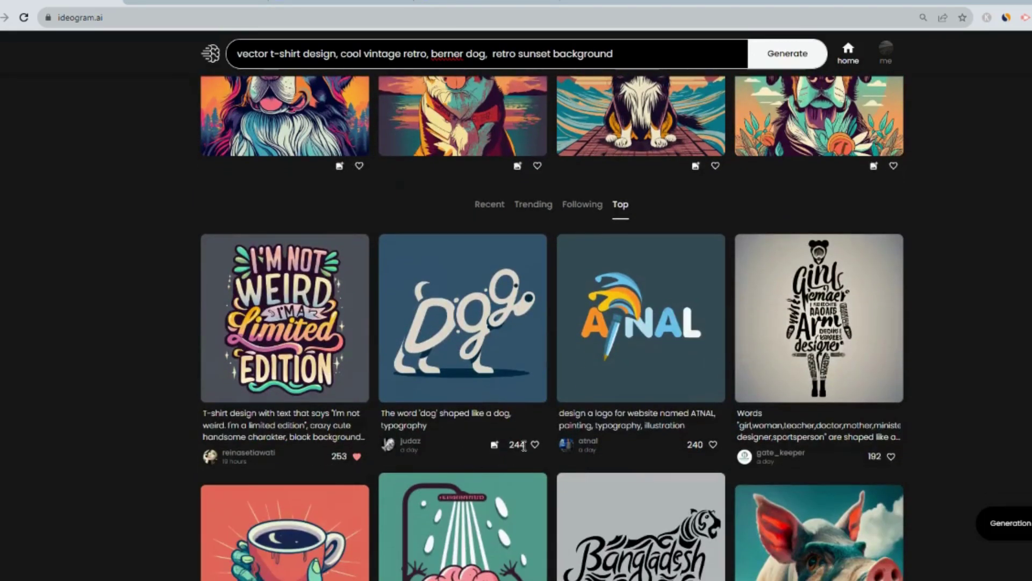
{"action": "scroll", "coordinate": [787, 469], "scroll_direction": "down", "scroll_amount": 5}
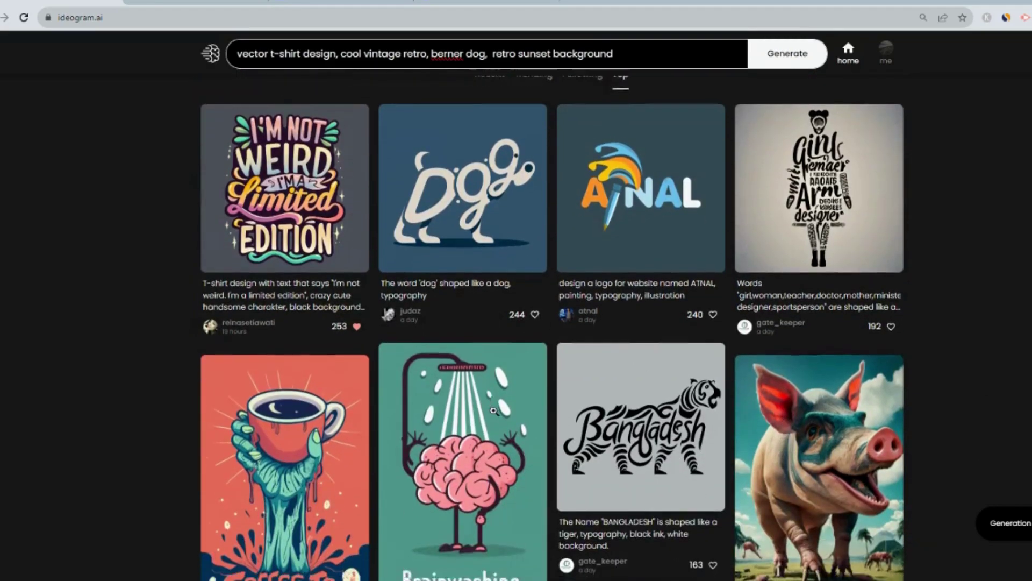
{"action": "scroll", "coordinate": [344, 410], "scroll_direction": "down", "scroll_amount": 8}
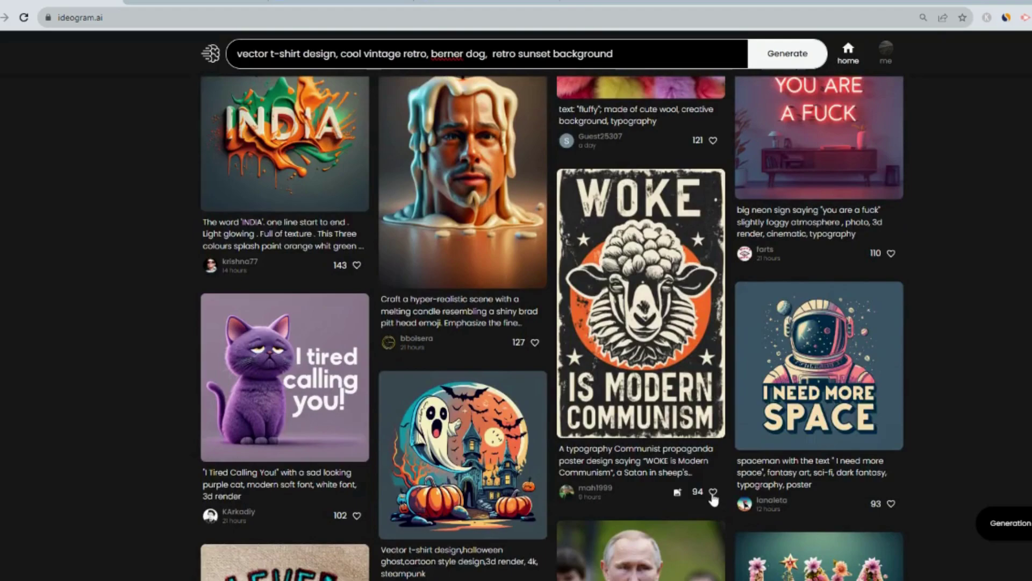
{"action": "scroll", "coordinate": [746, 345], "scroll_direction": "down", "scroll_amount": 3}
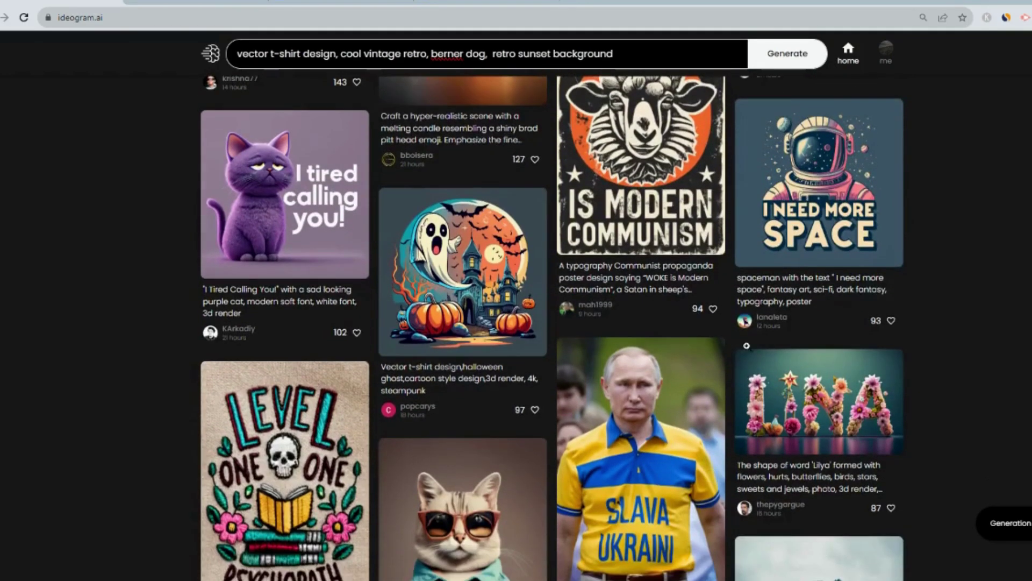
{"action": "scroll", "coordinate": [584, 456], "scroll_direction": "down", "scroll_amount": 6}
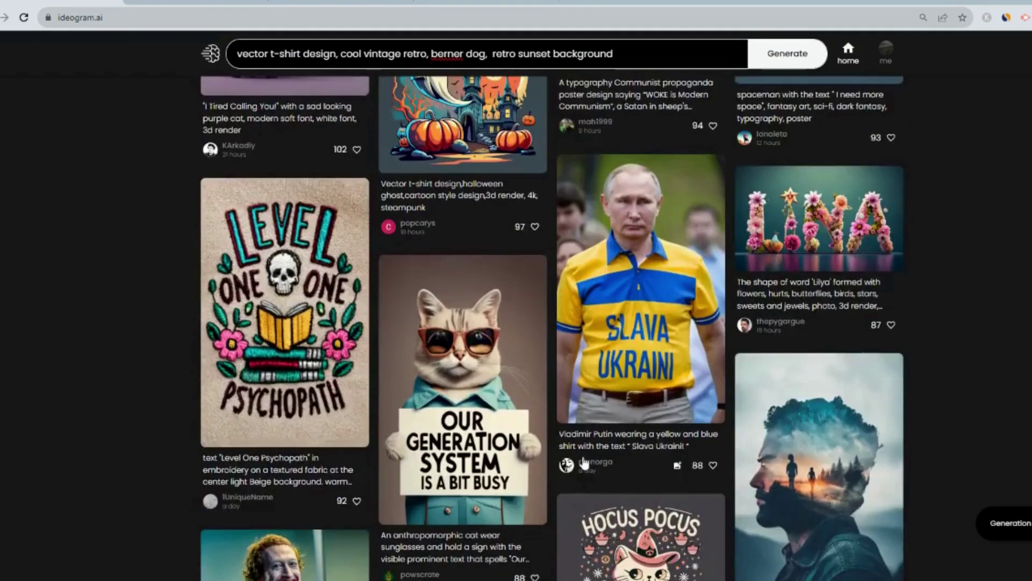
{"action": "scroll", "coordinate": [677, 204], "scroll_direction": "up", "scroll_amount": 15}
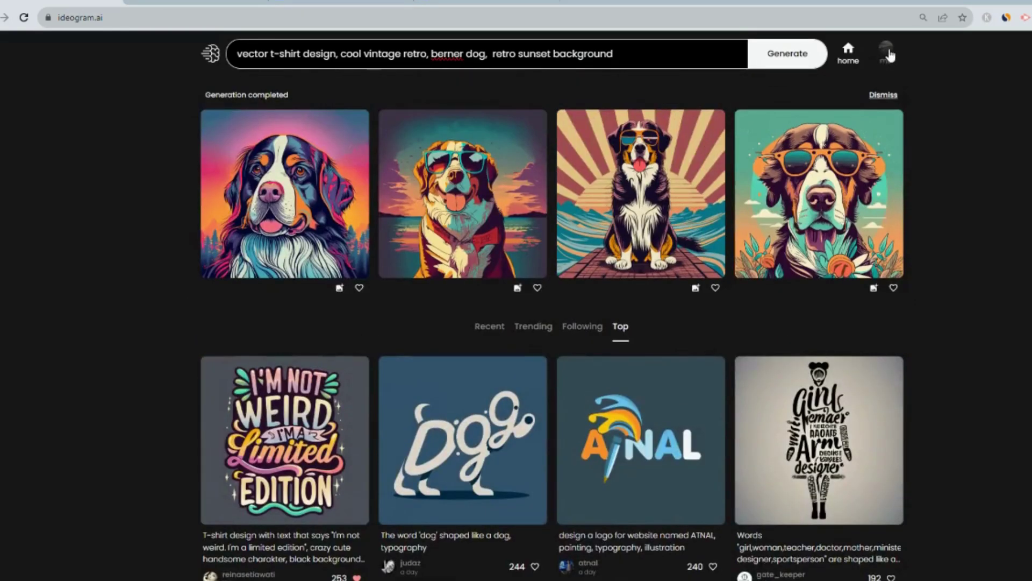
Step: Open your profile's Liked tab and scroll through the liked retro Berner dog images
{"action": "left_click", "coordinate": [886, 54]}
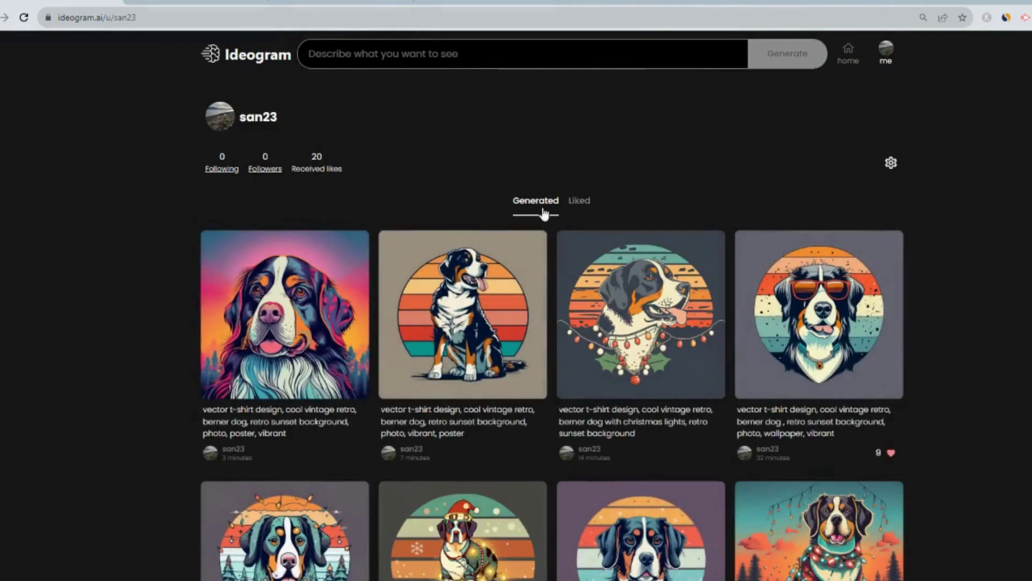
{"action": "left_click", "coordinate": [581, 201]}
{"action": "scroll", "coordinate": [689, 411], "scroll_direction": "down", "scroll_amount": 6}
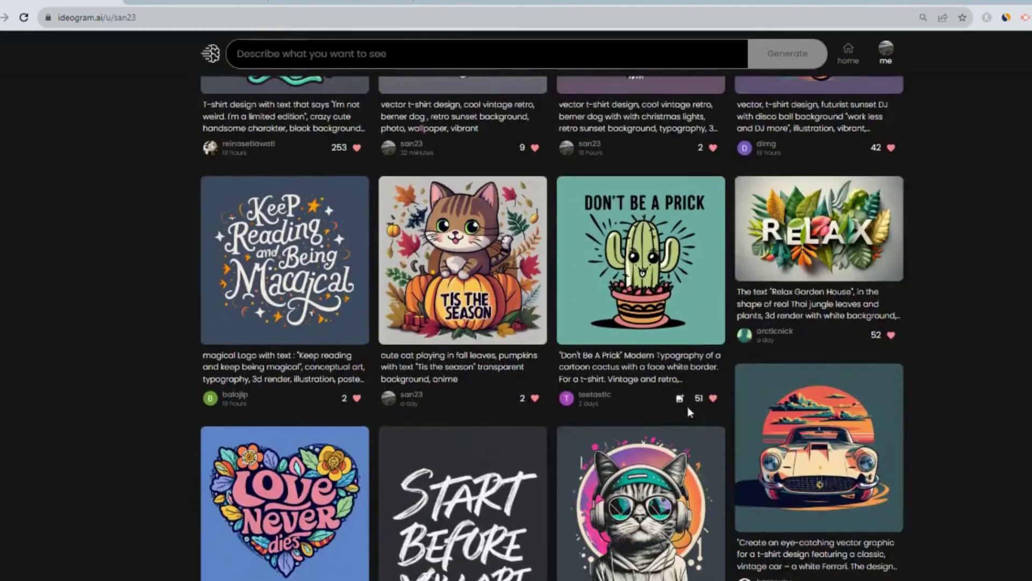
{"action": "scroll", "coordinate": [689, 406], "scroll_direction": "down", "scroll_amount": 4}
{"action": "scroll", "coordinate": [688, 406], "scroll_direction": "up", "scroll_amount": 10}
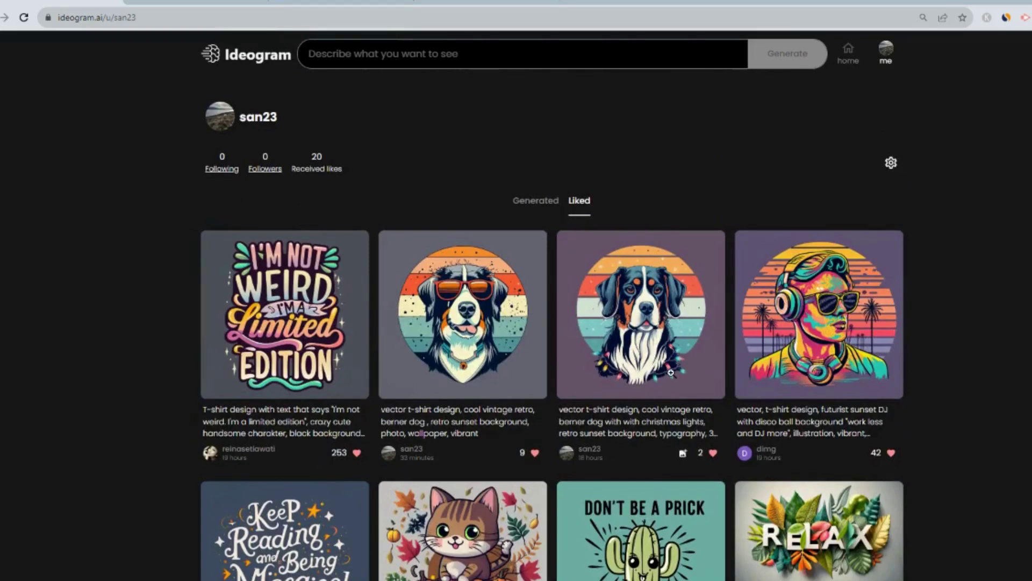
{"action": "scroll", "coordinate": [670, 372], "scroll_direction": "down", "scroll_amount": 3}
{"action": "scroll", "coordinate": [450, 325], "scroll_direction": "up", "scroll_amount": 3}
Step: Open the red-sunglasses Berner dog on the striped sunset circle and download it
{"action": "left_click", "coordinate": [469, 320]}
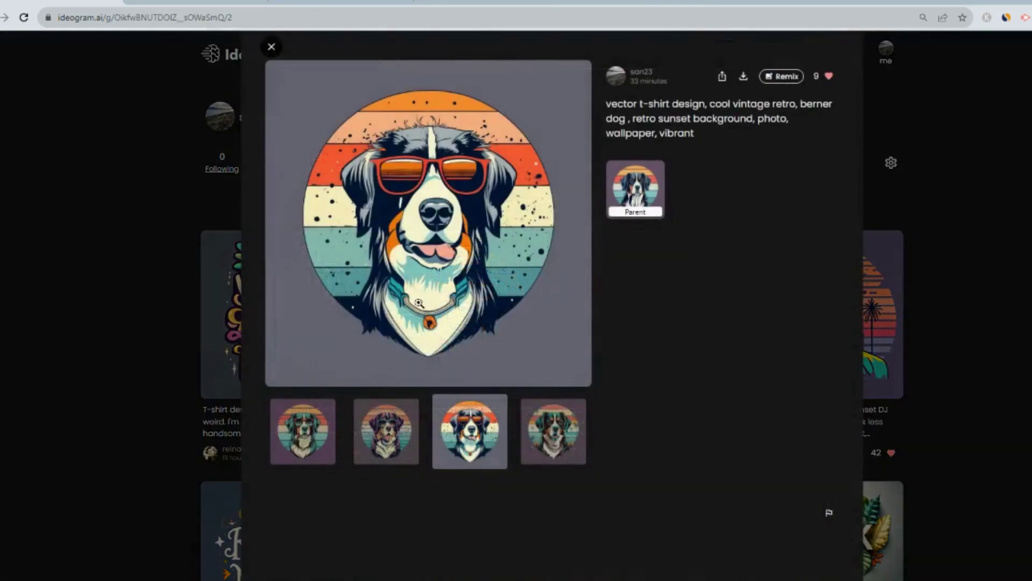
{"action": "left_click", "coordinate": [743, 79]}
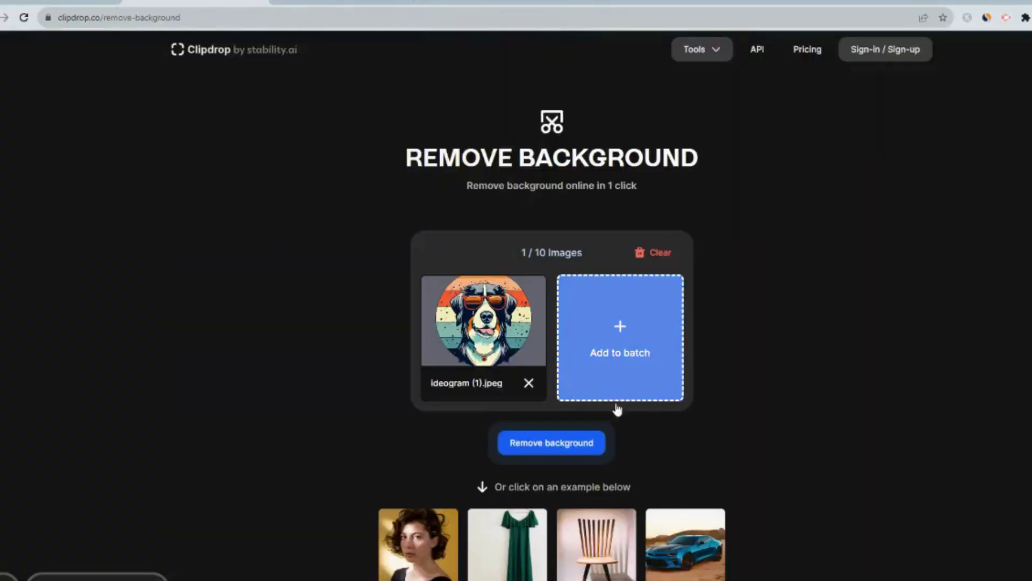
Step: Strip the grey background from ideogram (1).jpeg with Clipdrop's Remove Background
{"action": "left_click", "coordinate": [565, 445]}
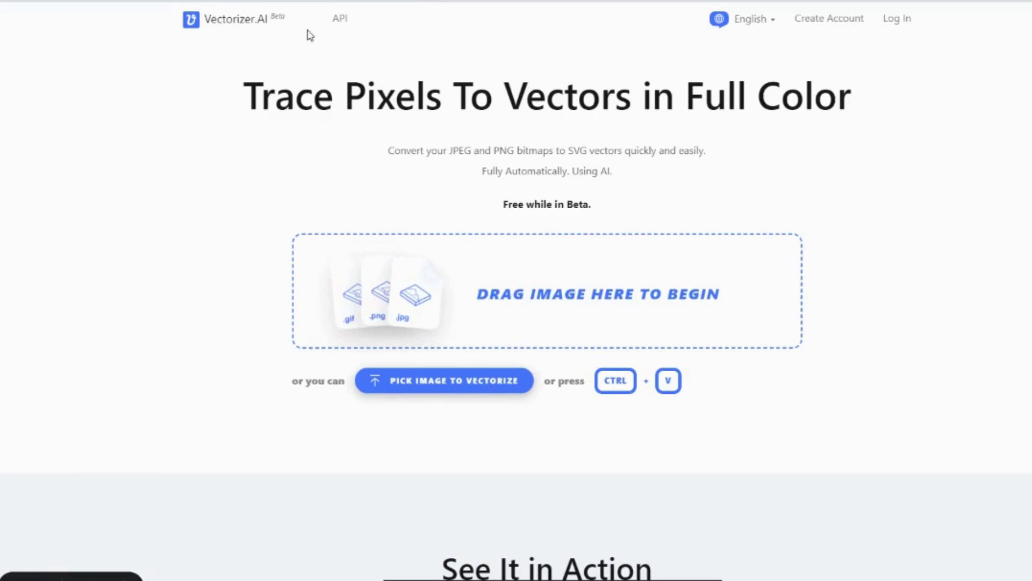
Step: Upload the background-free clipdrop PNG to Vectorizer.AI, compare the results, and open the download options
{"action": "left_click", "coordinate": [652, 325]}
{"action": "key", "text": "Return"}
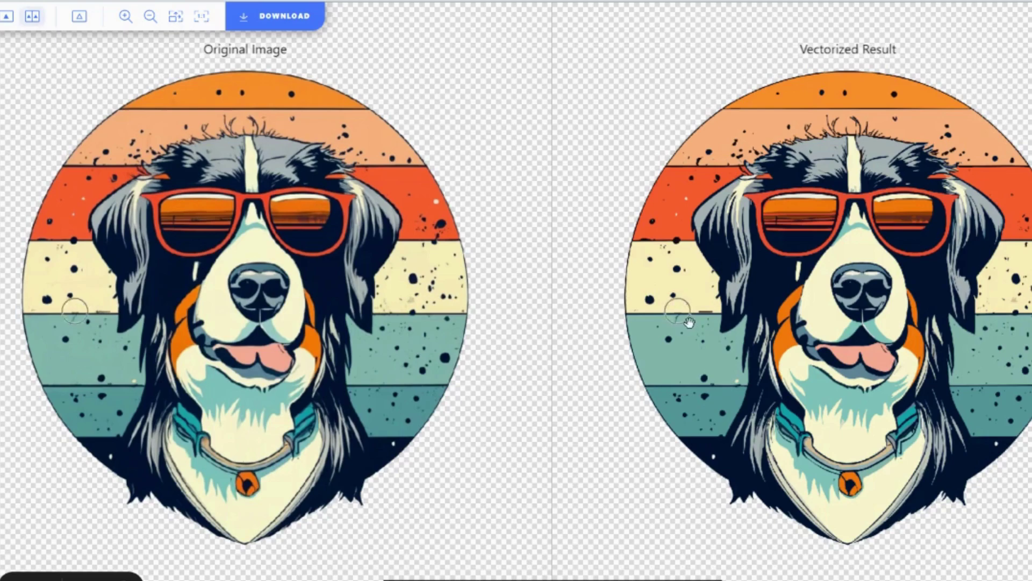
{"action": "scroll", "coordinate": [583, 228], "scroll_direction": "up", "scroll_amount": 3}
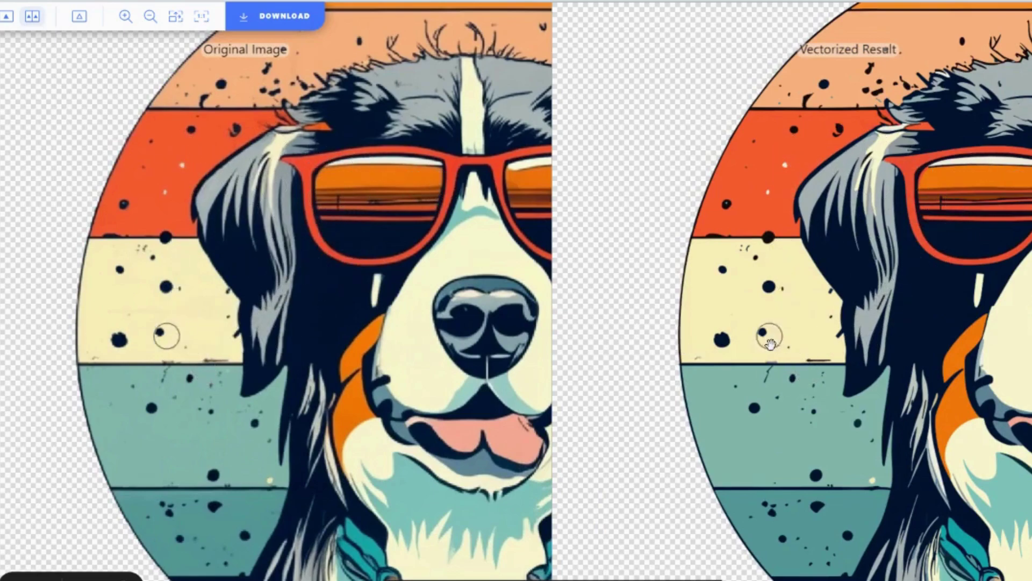
{"action": "scroll", "coordinate": [770, 343], "scroll_direction": "down", "scroll_amount": 2}
{"action": "scroll", "coordinate": [755, 229], "scroll_direction": "down", "scroll_amount": 2}
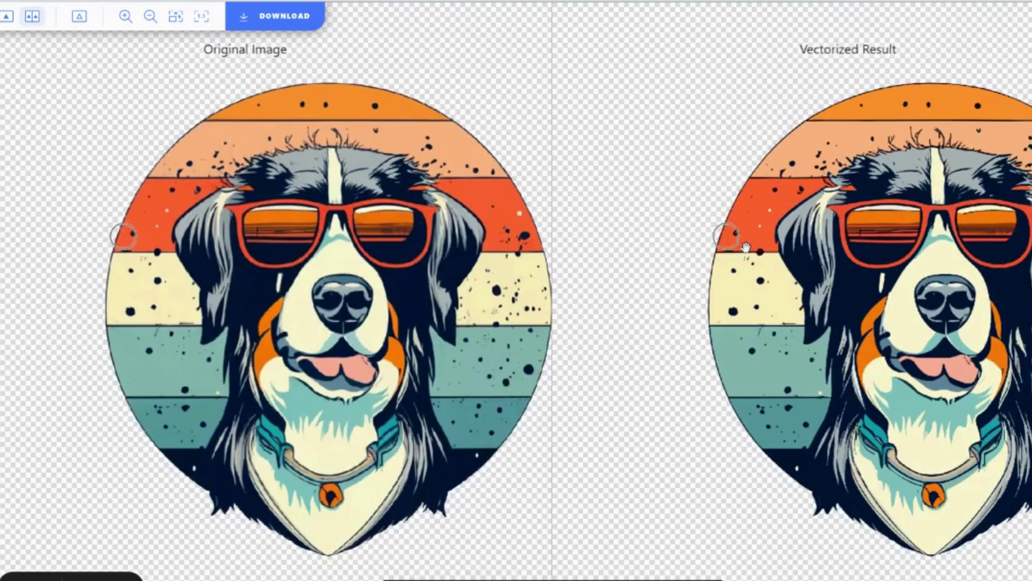
{"action": "scroll", "coordinate": [747, 240], "scroll_direction": "down", "scroll_amount": 1}
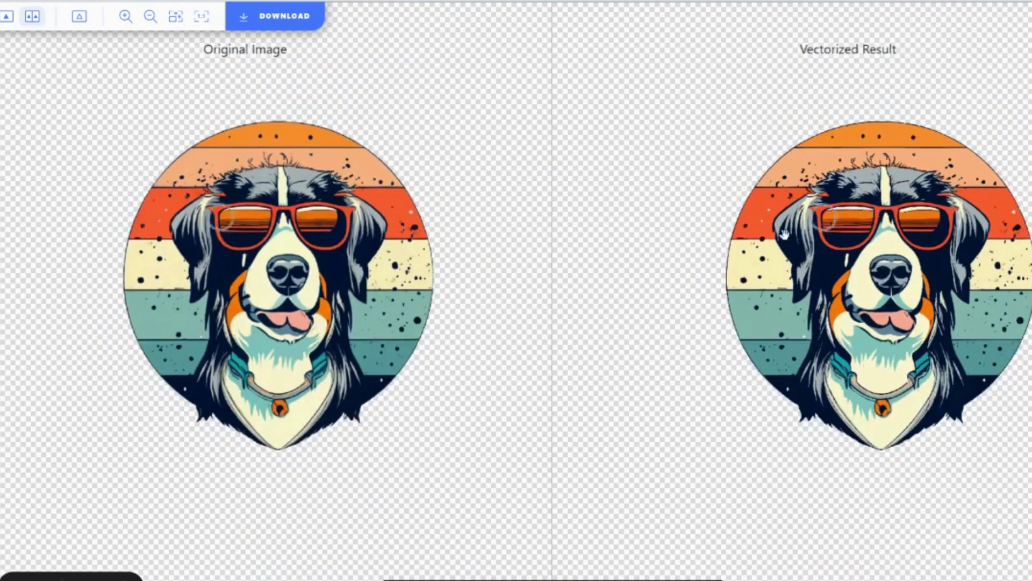
{"action": "left_click", "coordinate": [290, 21]}
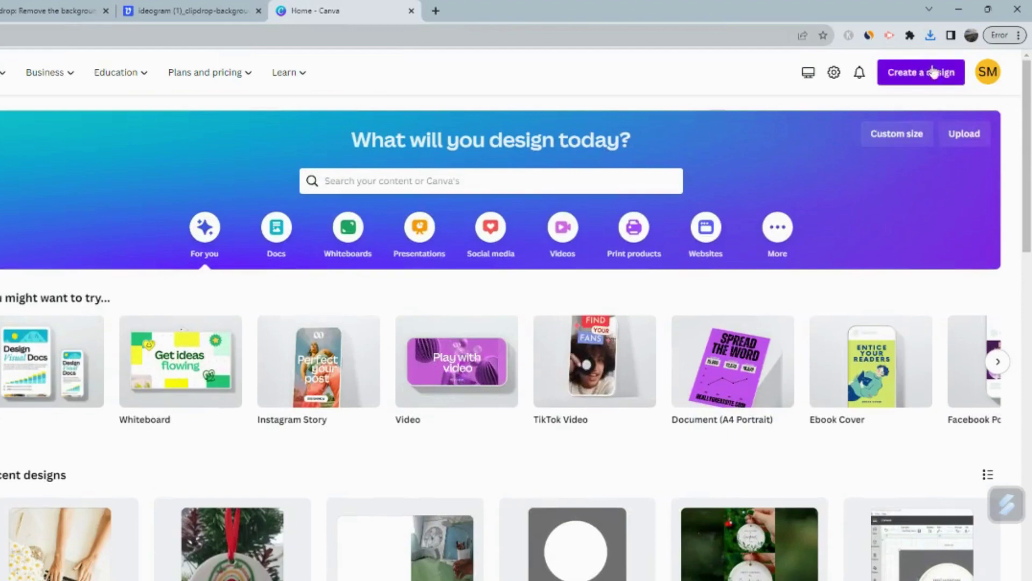
Step: Choose Custom size from Canva's Create a design menu
{"action": "left_click", "coordinate": [933, 72]}
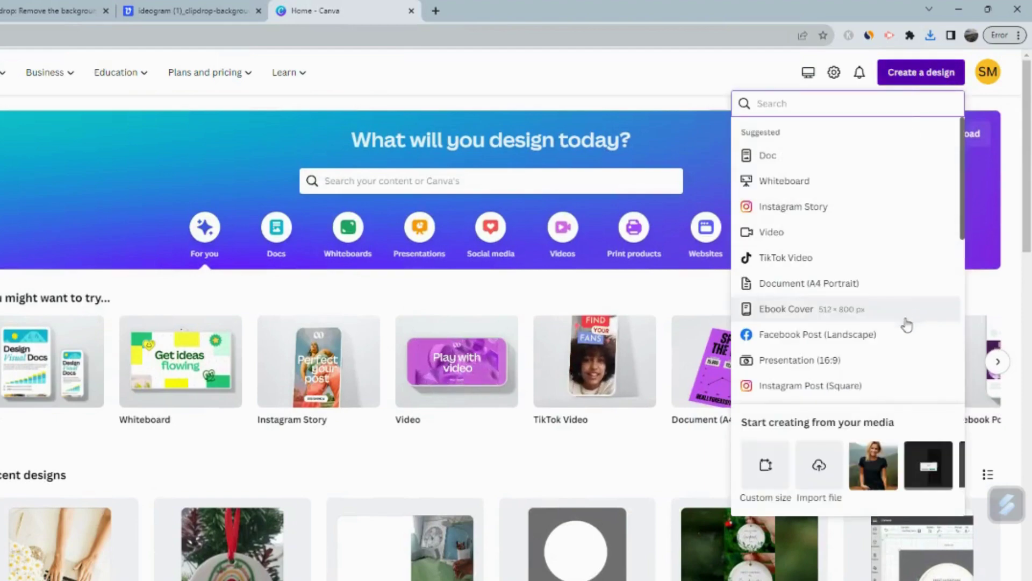
{"action": "left_click", "coordinate": [767, 468]}
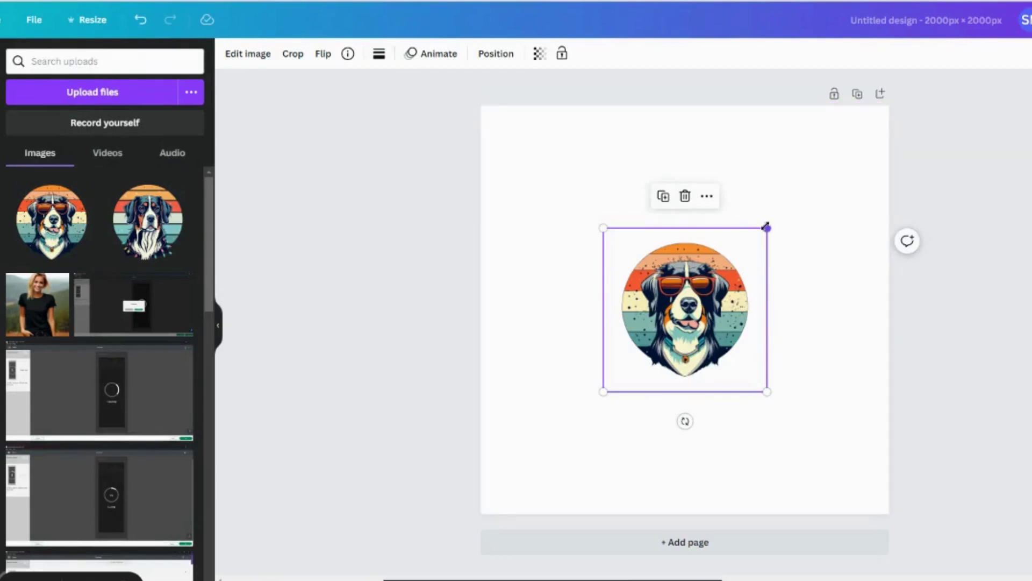
Step: Enlarge the Berner dog image to about 1,707 px square so it fills most of the page
{"action": "left_click_drag", "start_coordinate": [770, 224], "coordinate": [852, 152]}
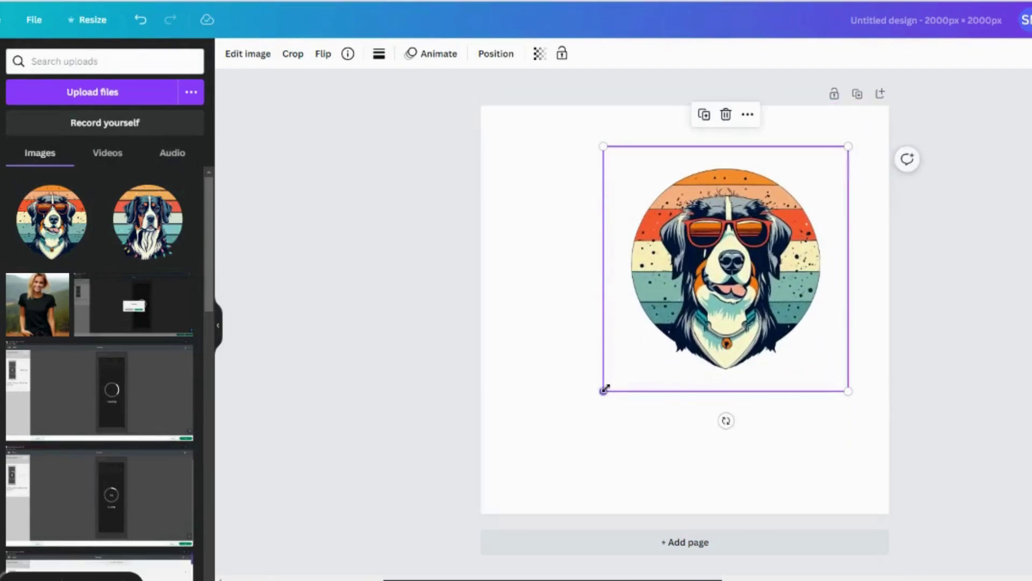
{"action": "left_click_drag", "start_coordinate": [604, 392], "coordinate": [494, 487]}
{"action": "left_click_drag", "start_coordinate": [849, 146], "coordinate": [864, 140]}
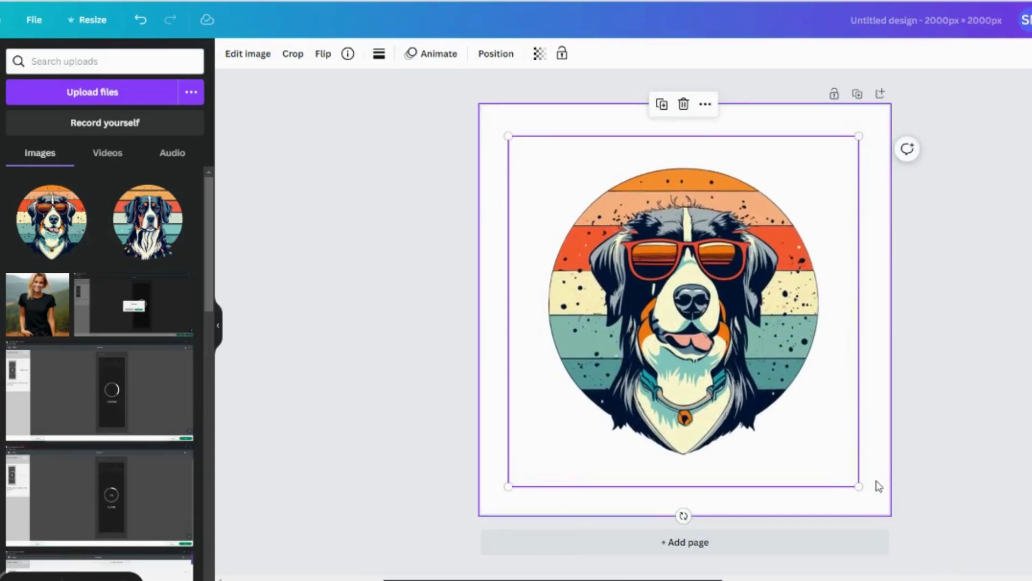
{"action": "left_click", "coordinate": [874, 483]}
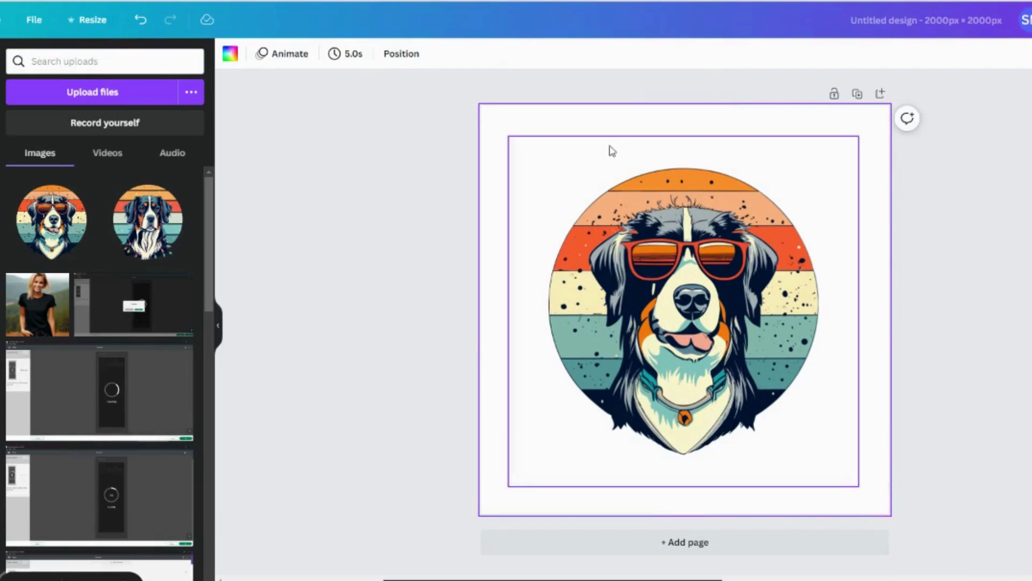
{"action": "left_click", "coordinate": [707, 278]}
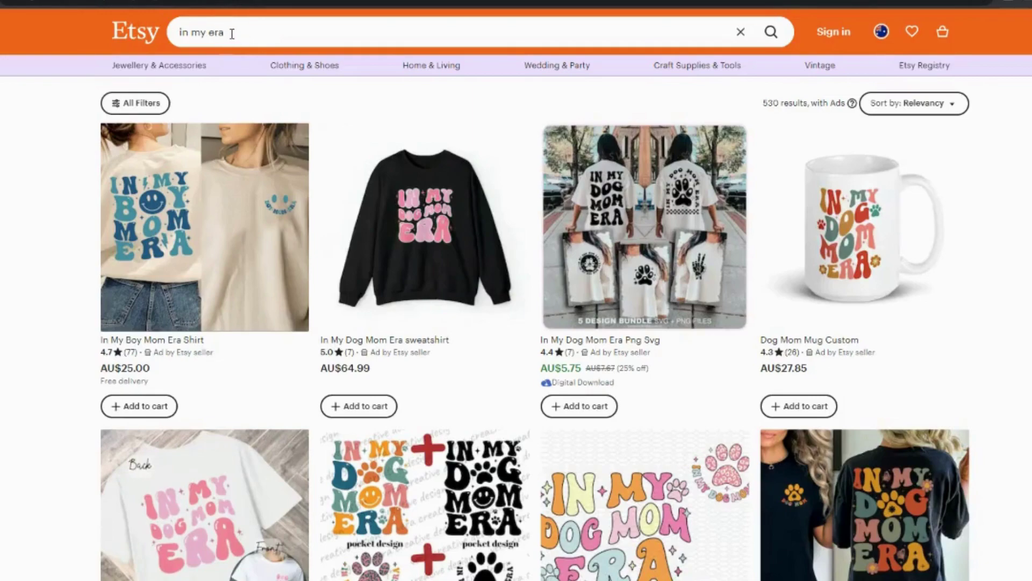
Step: Search Etsy for 'in my era', then refine the search to 'in my dog Mama era'
{"action": "left_click", "coordinate": [232, 34]}
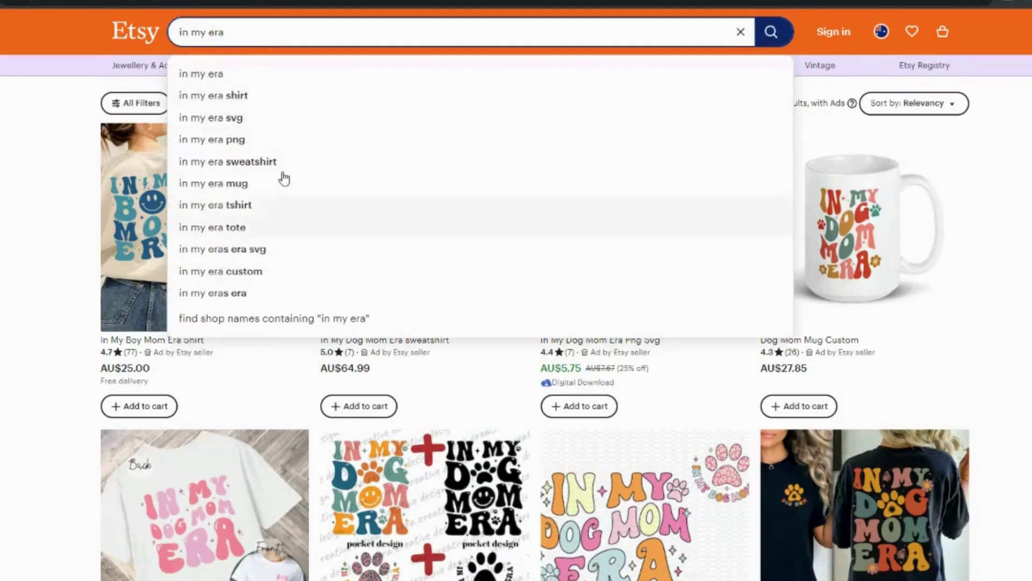
{"action": "left_click", "coordinate": [231, 78]}
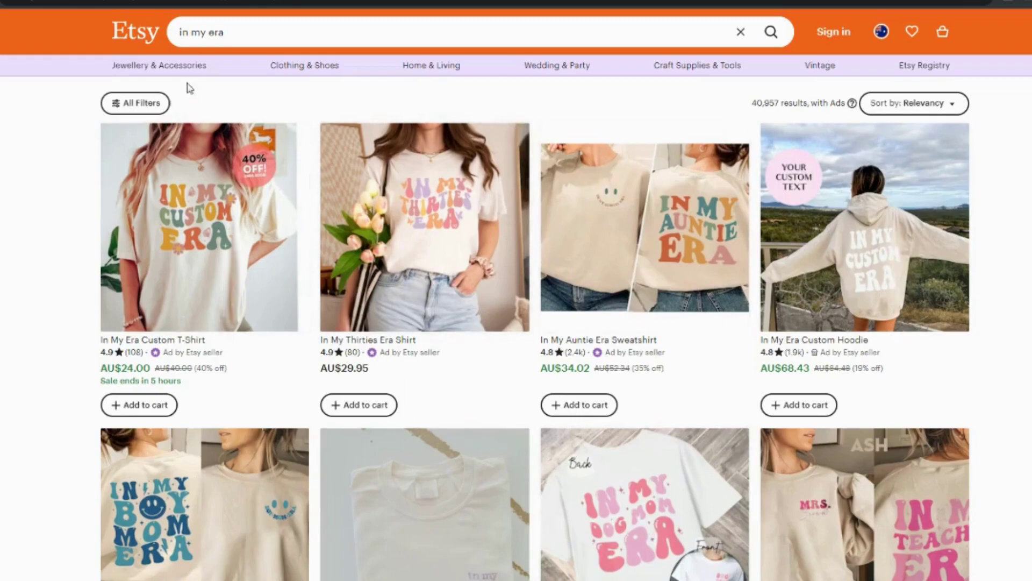
{"action": "left_click", "coordinate": [209, 35]}
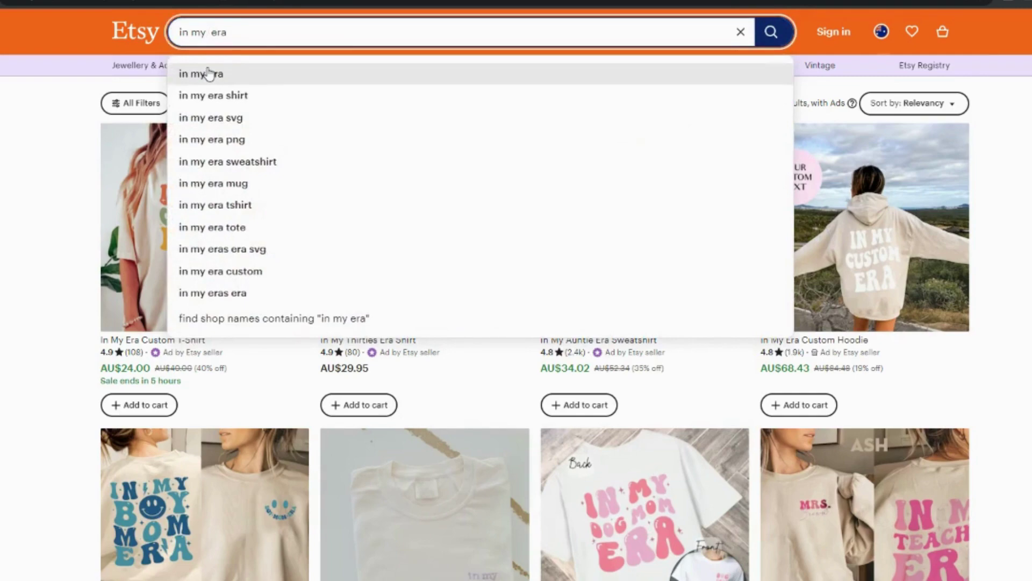
{"action": "type", "text": "dog Mama"}
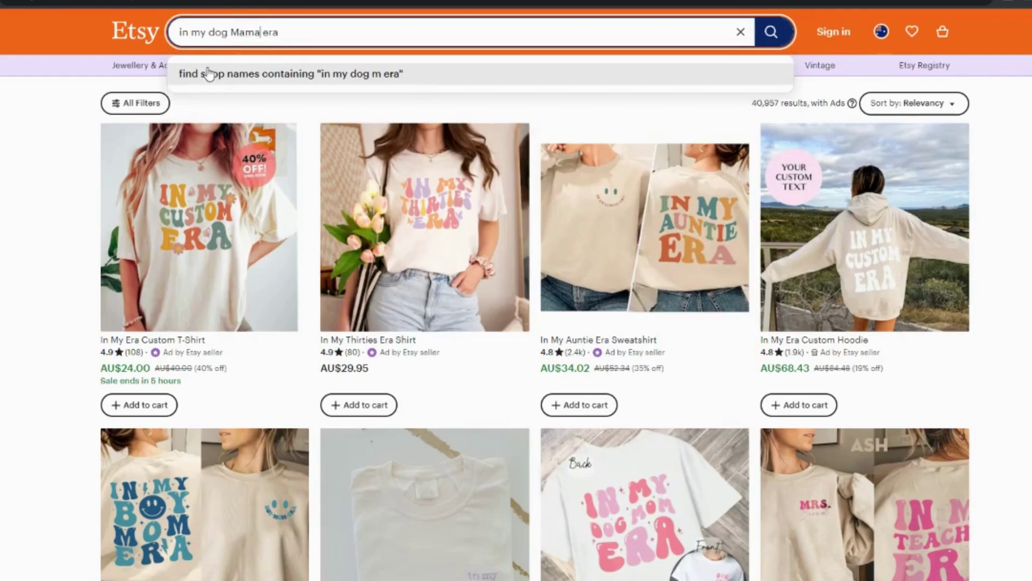
{"action": "key", "text": "Return"}
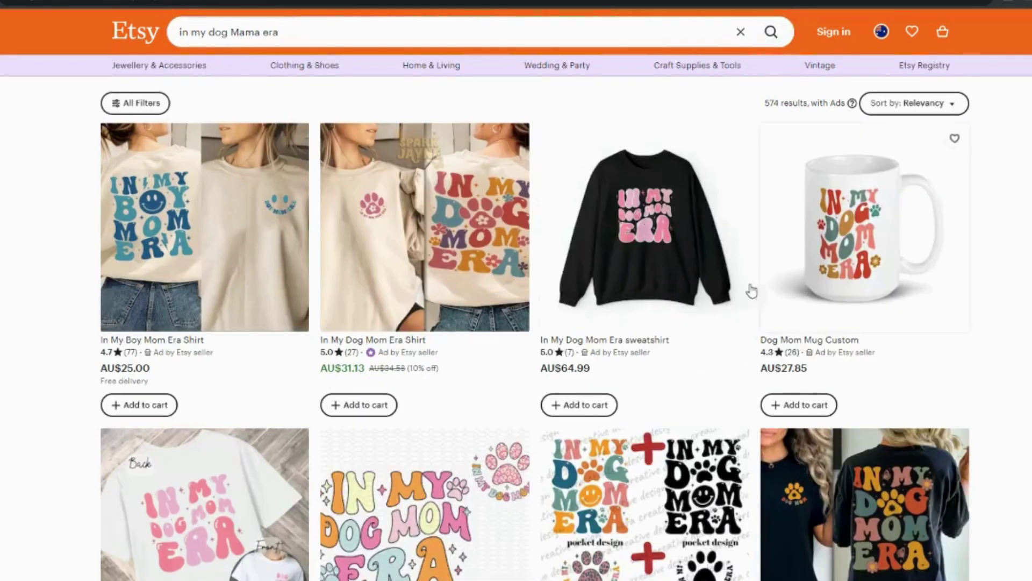
{"action": "scroll", "coordinate": [751, 290], "scroll_direction": "down", "scroll_amount": 5}
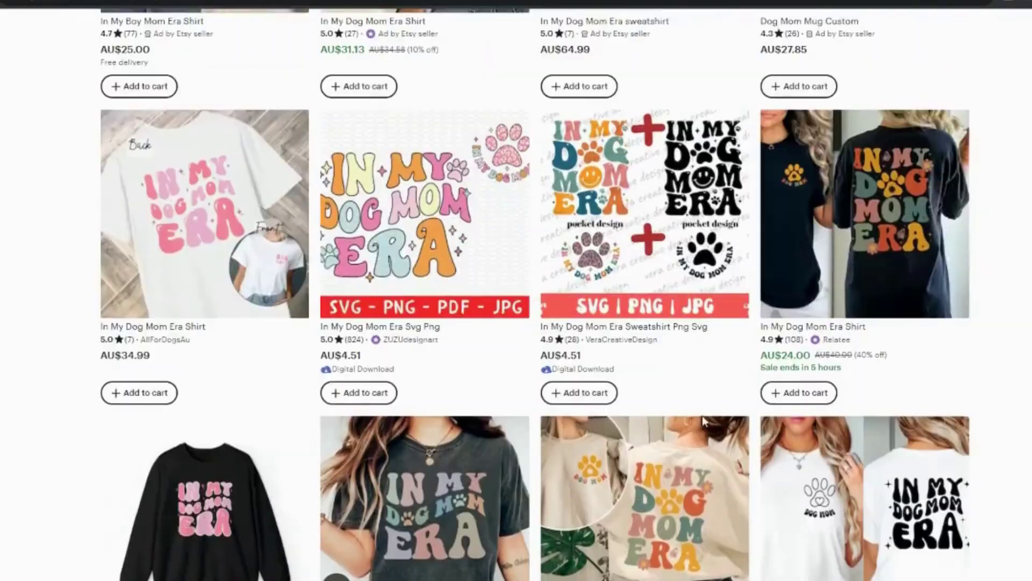
{"action": "scroll", "coordinate": [704, 421], "scroll_direction": "up", "scroll_amount": 5}
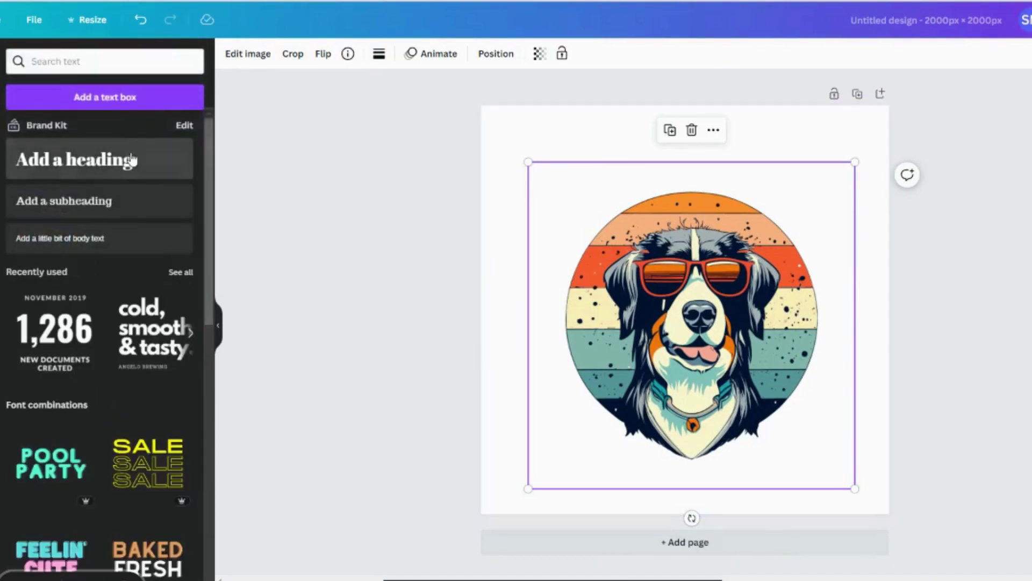
Step: Correct the second text line so it reads 'Mama era'
{"action": "left_click", "coordinate": [132, 160]}
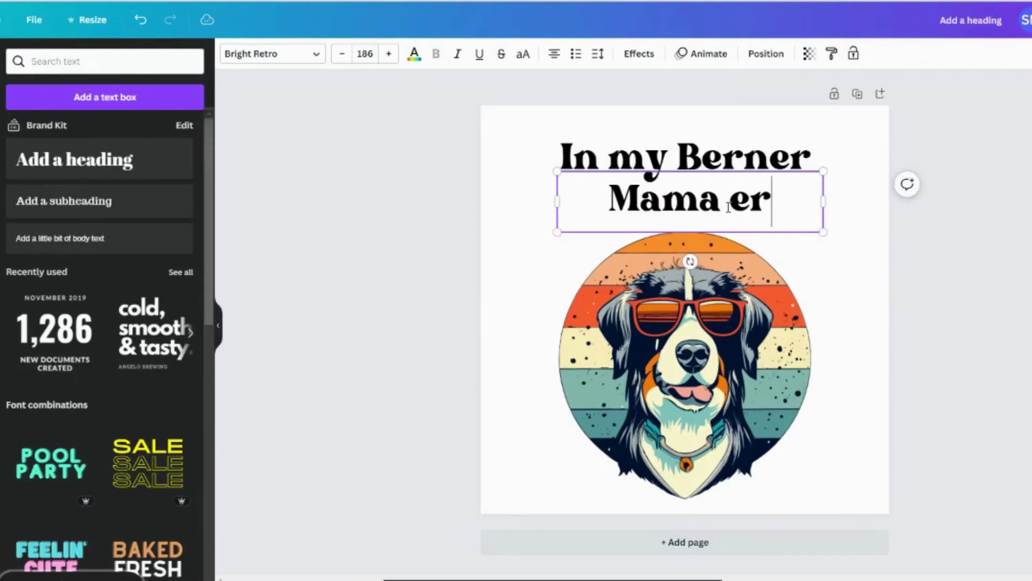
{"action": "left_click", "coordinate": [847, 225]}
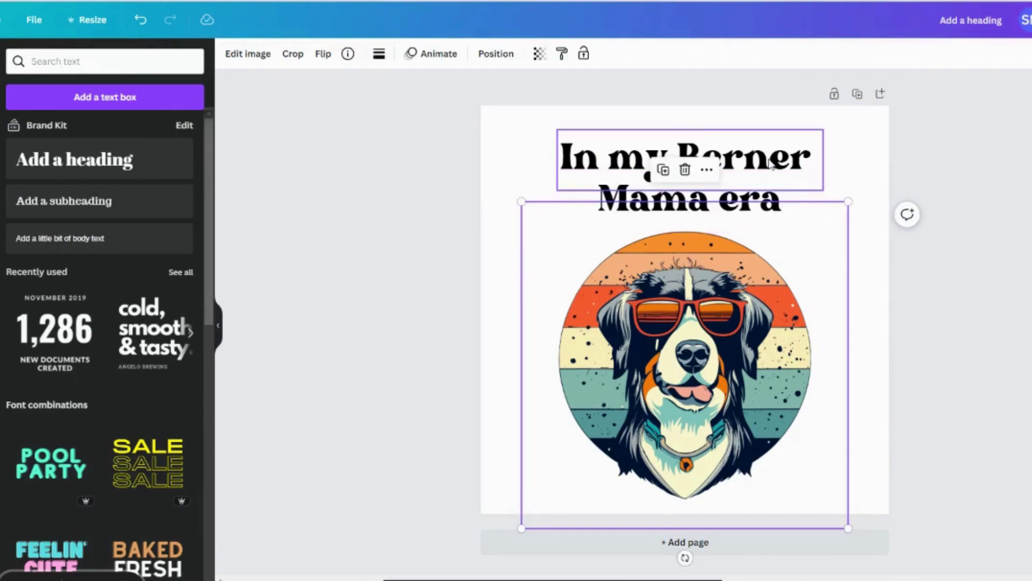
{"action": "left_click", "coordinate": [688, 162]}
{"action": "left_click", "coordinate": [751, 410]}
{"action": "key", "text": "ctrl+z"}
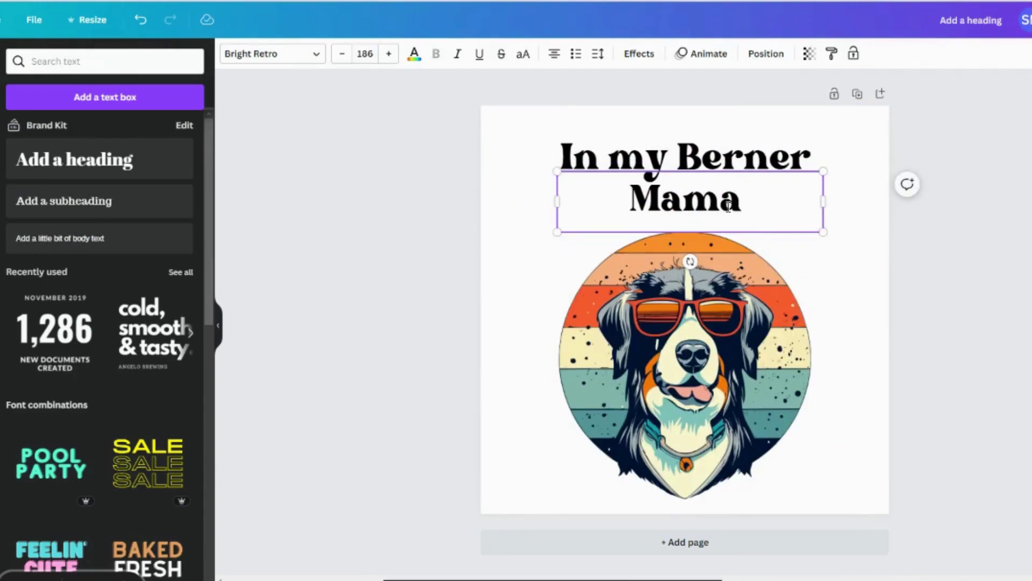
{"action": "type", "text": "era"}
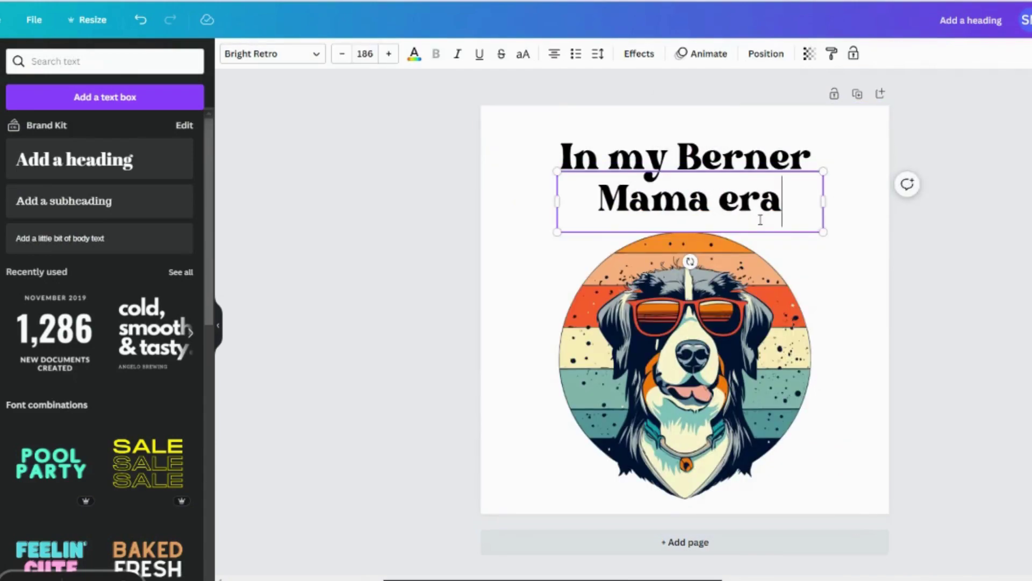
{"action": "left_click", "coordinate": [849, 212]}
Step: Apply the Curve effect to 'In my Berner' and tighten its arc above the dog
{"action": "left_click", "coordinate": [688, 166]}
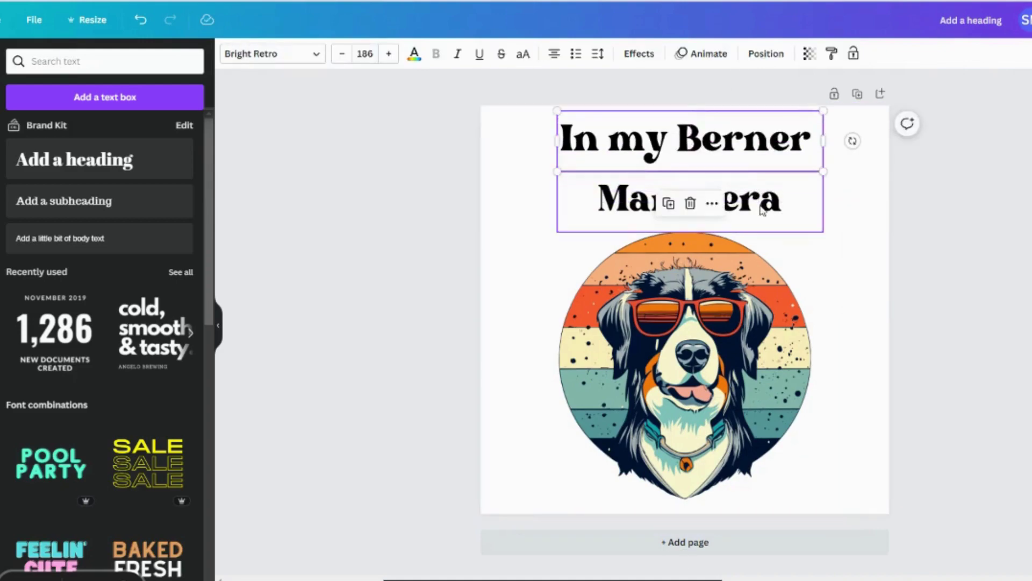
{"action": "left_click", "coordinate": [748, 412]}
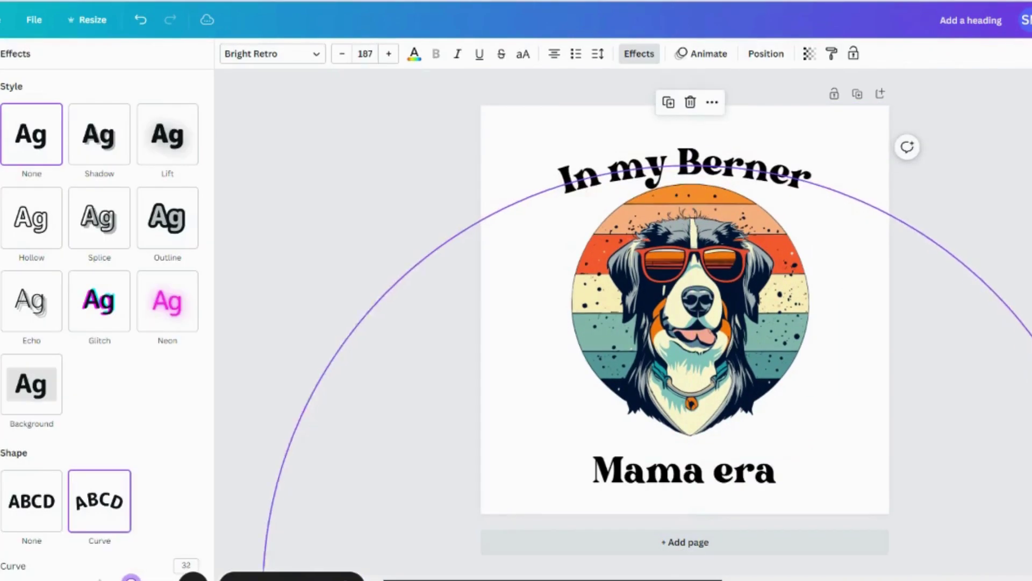
{"action": "left_click_drag", "start_coordinate": [129, 578], "coordinate": [175, 579]}
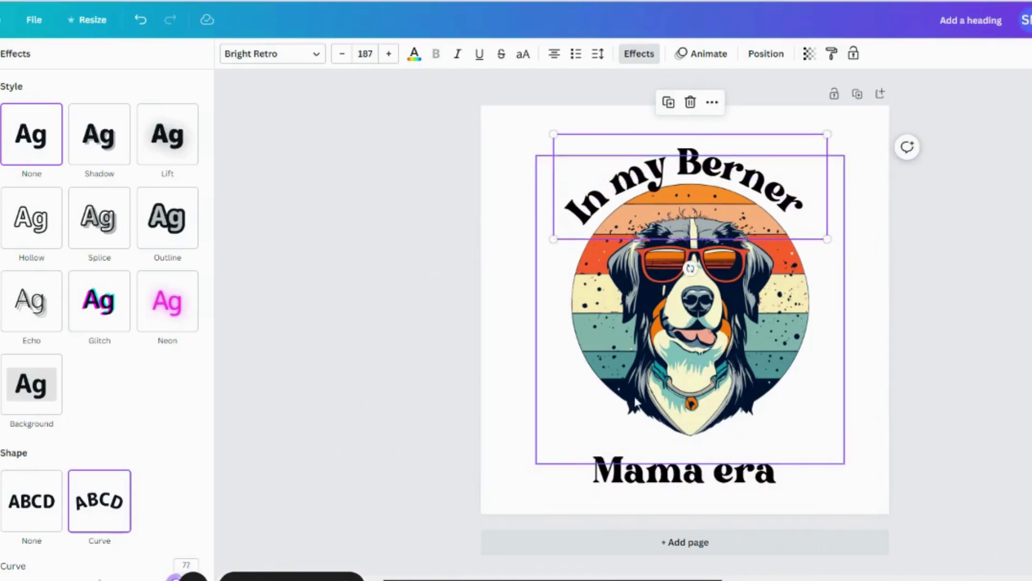
Step: Enlarge the curved 'In my Berner' heading to span the circle and give it a pink outline
{"action": "mouse_move", "coordinate": [828, 238]}
{"action": "left_mouse_down"}
{"action": "mouse_move", "coordinate": [840, 266]}
{"action": "mouse_move", "coordinate": [839, 245]}
{"action": "left_mouse_up"}
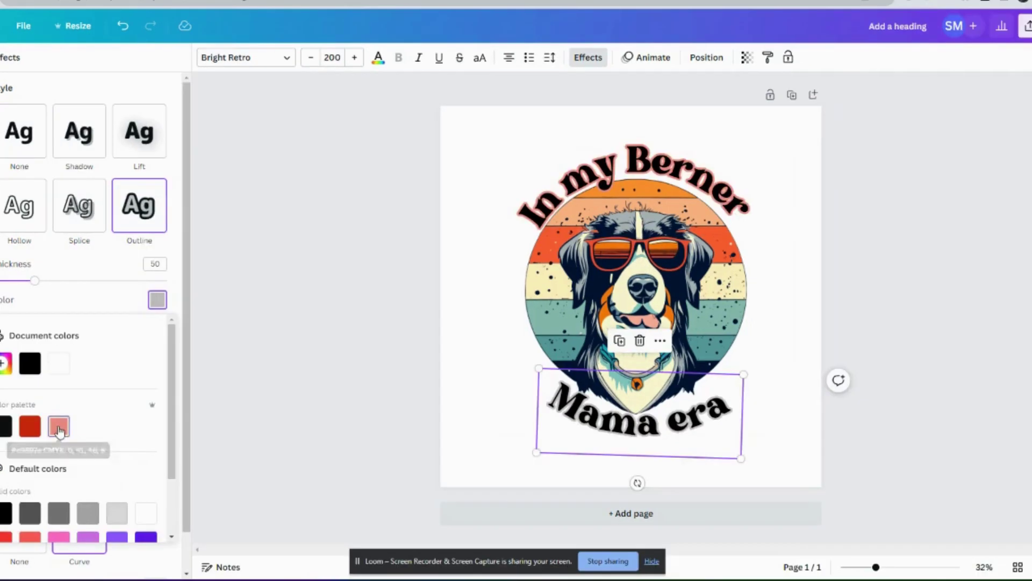
{"action": "left_click", "coordinate": [71, 446]}
{"action": "left_click", "coordinate": [866, 292]}
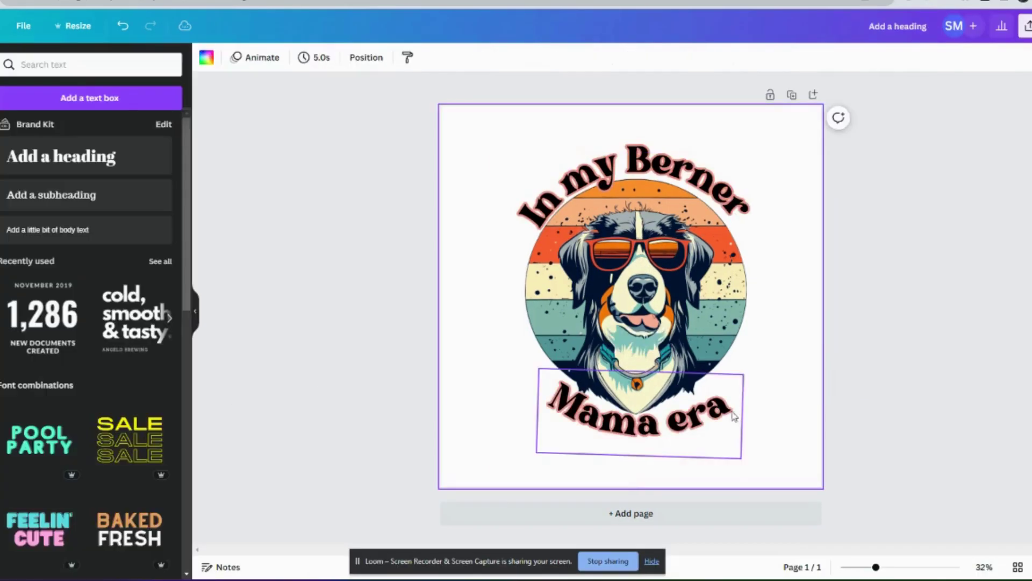
Step: Resize the curved 'Mama era' text and give it the same pink outline
{"action": "left_click", "coordinate": [734, 417]}
{"action": "left_click_drag", "start_coordinate": [745, 371], "coordinate": [740, 364]}
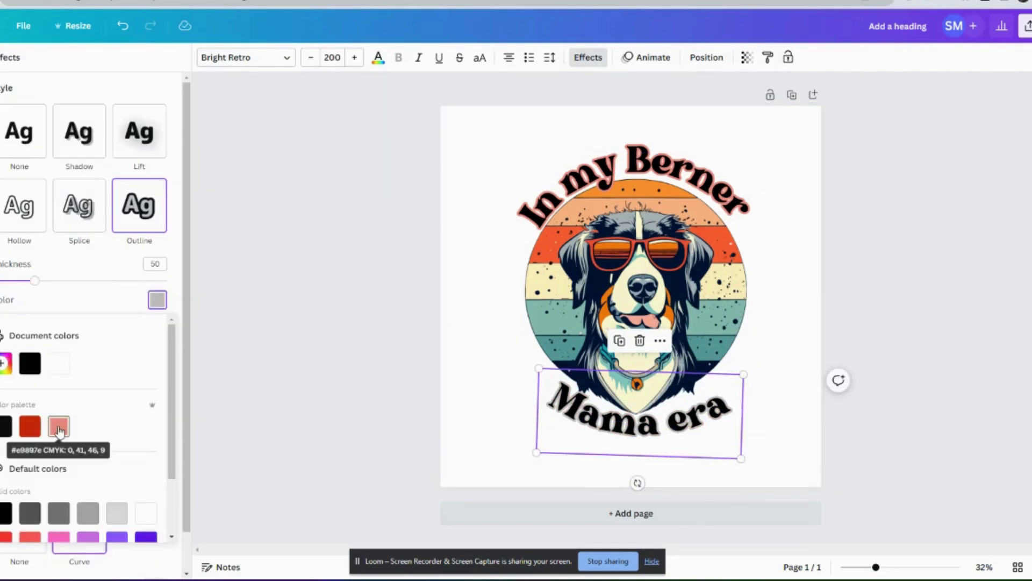
{"action": "left_click", "coordinate": [58, 424]}
{"action": "left_click", "coordinate": [782, 306]}
{"action": "left_click", "coordinate": [723, 417]}
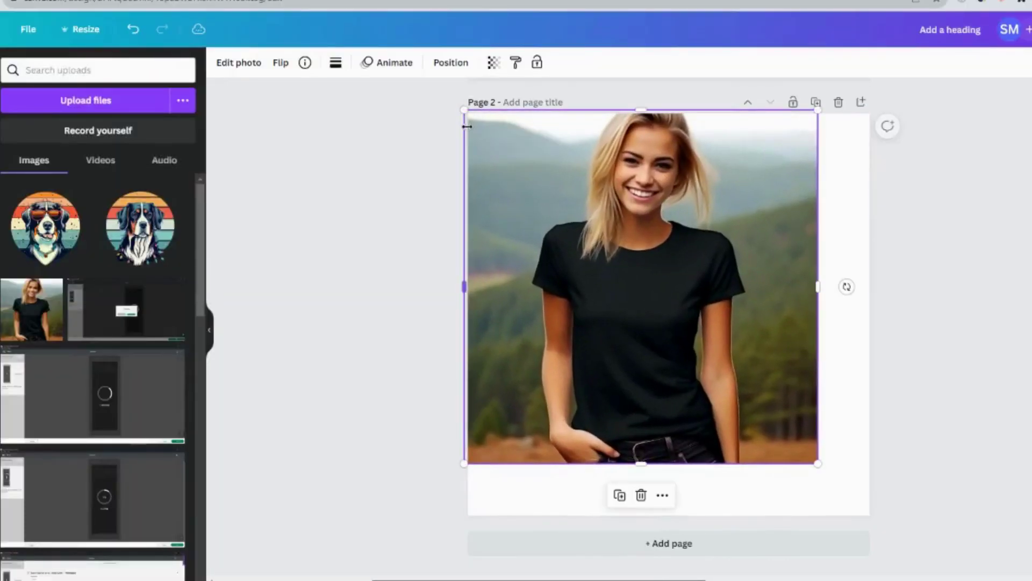
Step: Enlarge the t-shirt photo to fill page 2 and paste the page 1 dog design onto it
{"action": "left_click_drag", "start_coordinate": [818, 463], "coordinate": [882, 507]}
{"action": "scroll", "coordinate": [814, 337], "scroll_direction": "up", "scroll_amount": 4}
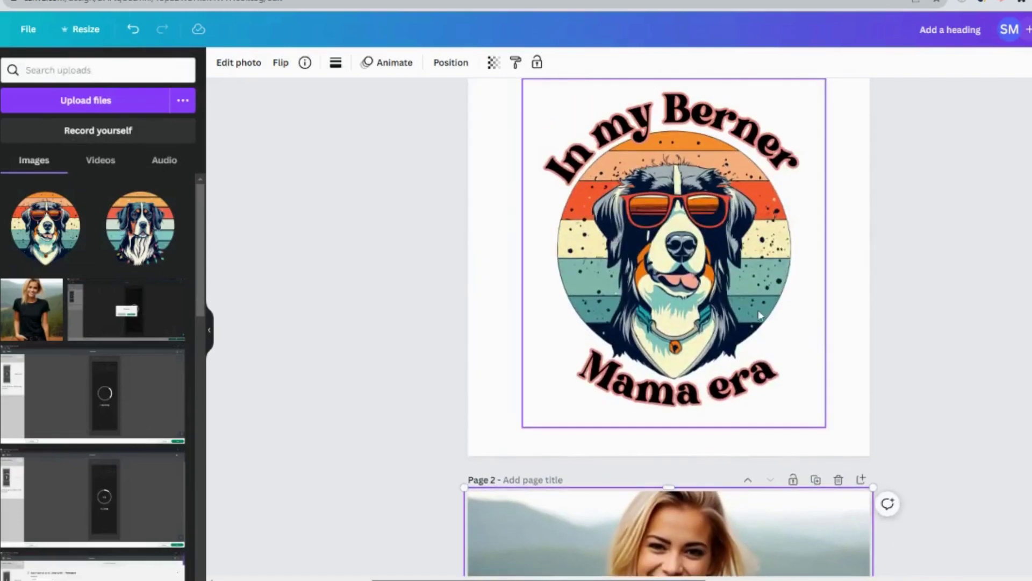
{"action": "left_click", "coordinate": [760, 315]}
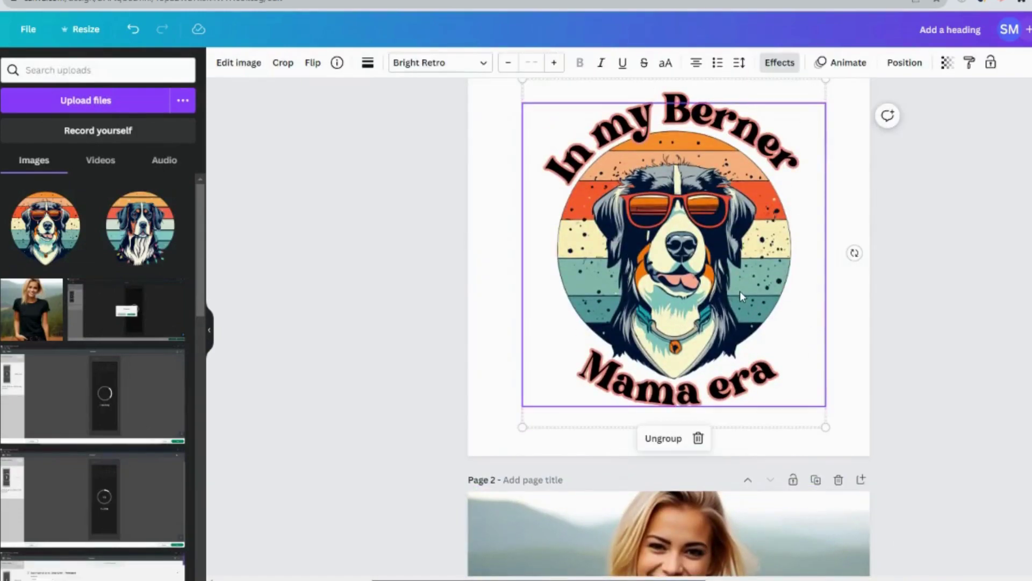
{"action": "scroll", "coordinate": [746, 349], "scroll_direction": "down", "scroll_amount": 5}
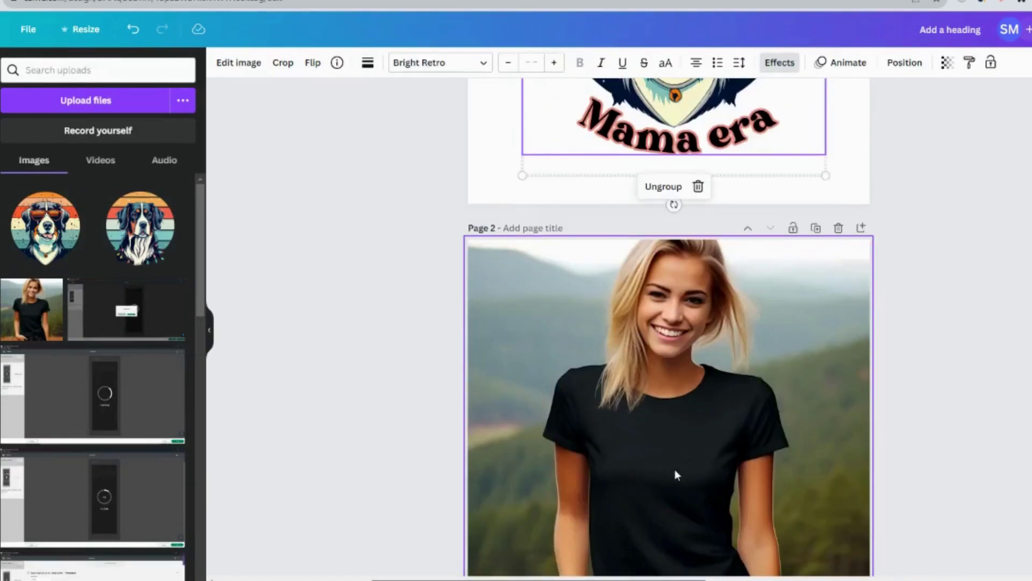
{"action": "right_click", "coordinate": [658, 454]}
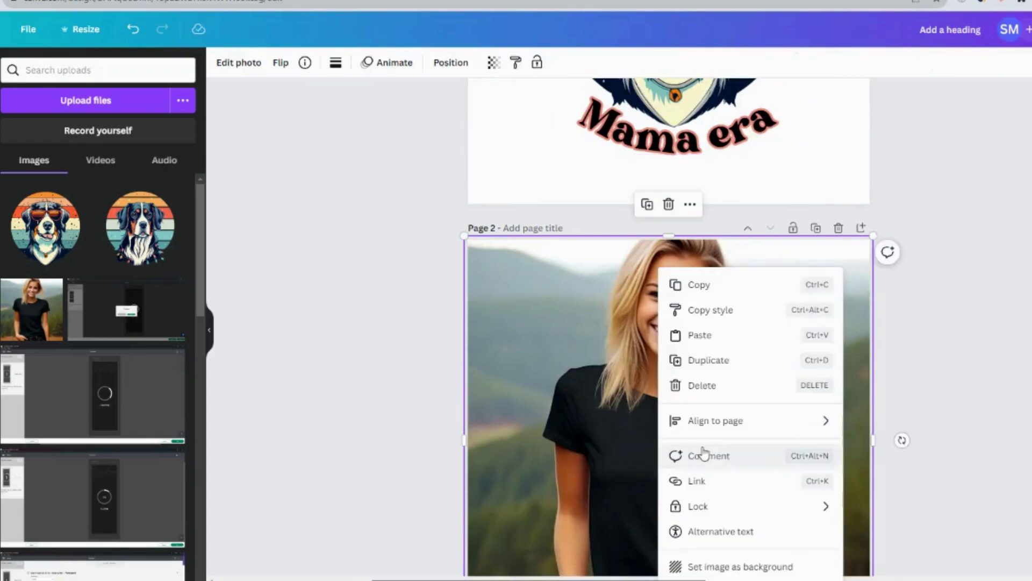
{"action": "left_click", "coordinate": [704, 336]}
Step: Shrink the pasted dog design to fit the shirt and move it up onto the chest
{"action": "left_click_drag", "start_coordinate": [824, 265], "coordinate": [726, 382]}
{"action": "scroll", "coordinate": [721, 477], "scroll_direction": "down", "scroll_amount": 1}
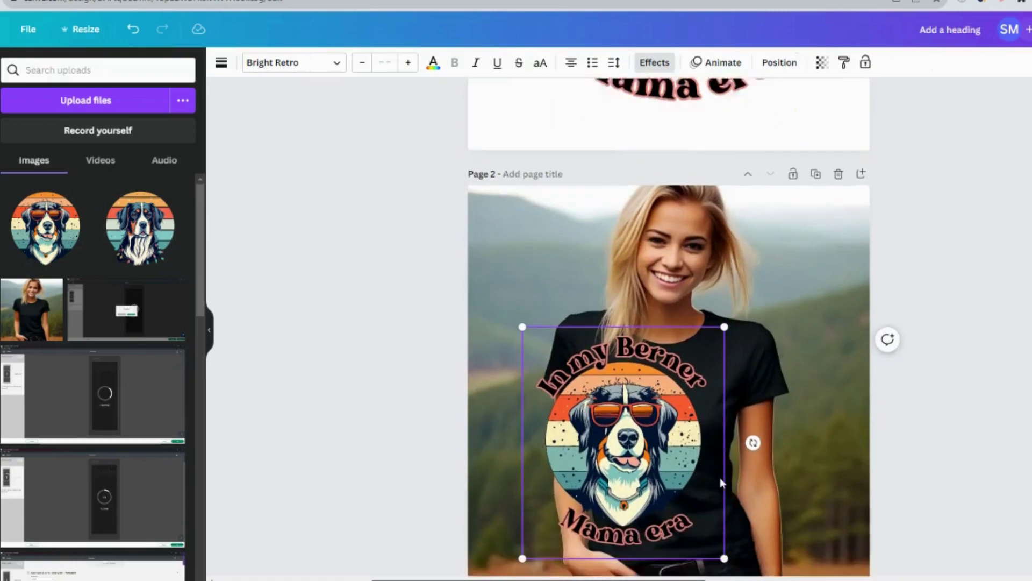
{"action": "scroll", "coordinate": [720, 478], "scroll_direction": "down", "scroll_amount": 1}
{"action": "left_click_drag", "start_coordinate": [660, 393], "coordinate": [688, 392]}
{"action": "left_click_drag", "start_coordinate": [559, 250], "coordinate": [599, 291]}
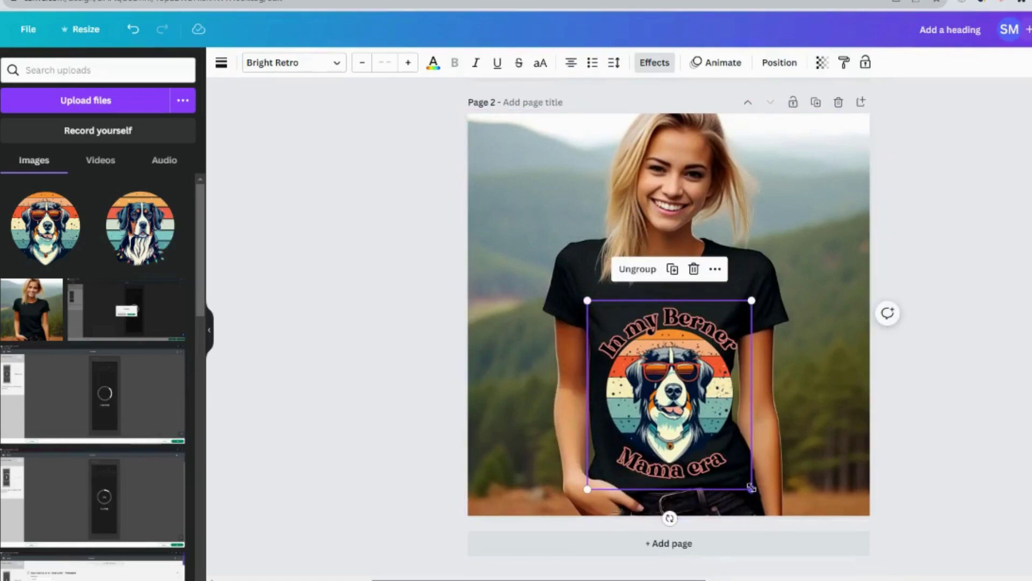
{"action": "left_click_drag", "start_coordinate": [751, 487], "coordinate": [721, 447]}
{"action": "left_click_drag", "start_coordinate": [689, 406], "coordinate": [698, 402]}
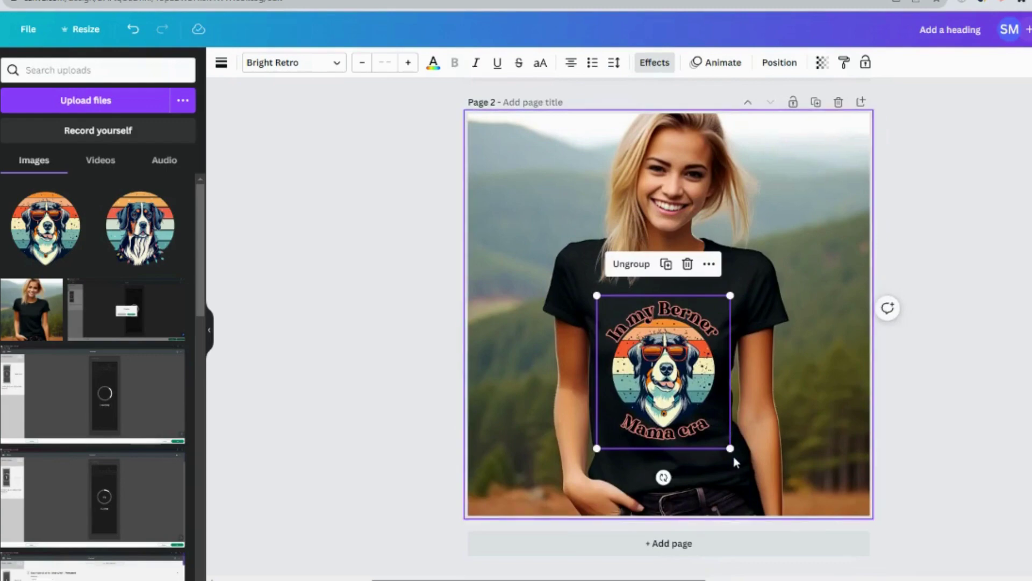
Step: Slightly shrink and centre the design on the shirt, then set its transparency to 73
{"action": "left_click_drag", "start_coordinate": [729, 448], "coordinate": [724, 442]}
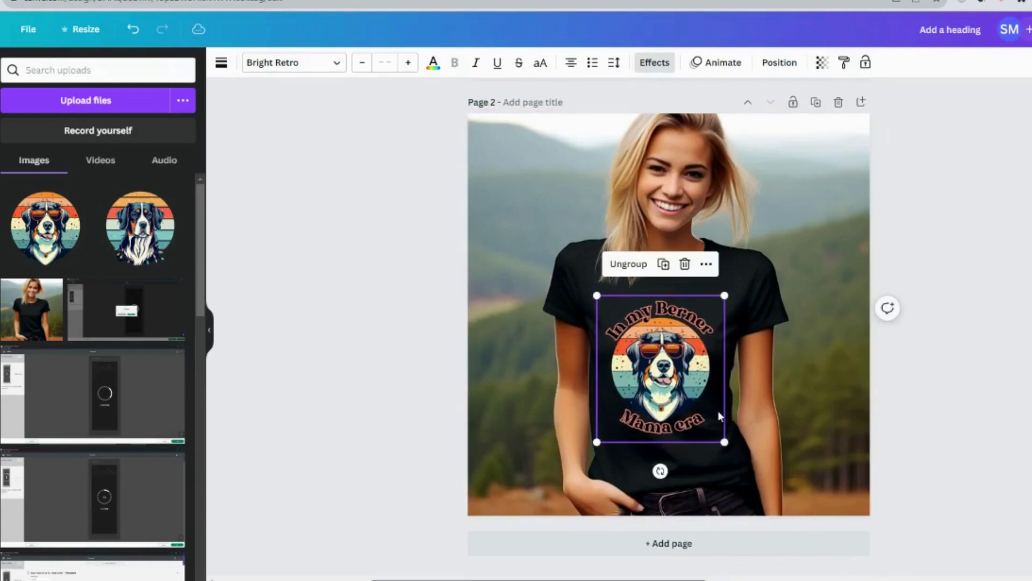
{"action": "left_click_drag", "start_coordinate": [703, 402], "coordinate": [707, 403]}
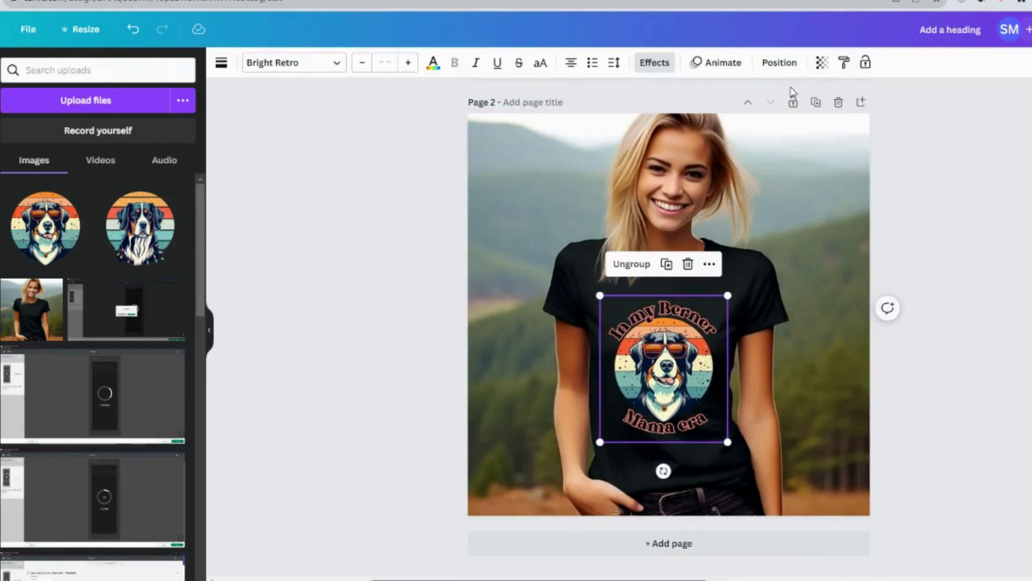
{"action": "left_click", "coordinate": [823, 65]}
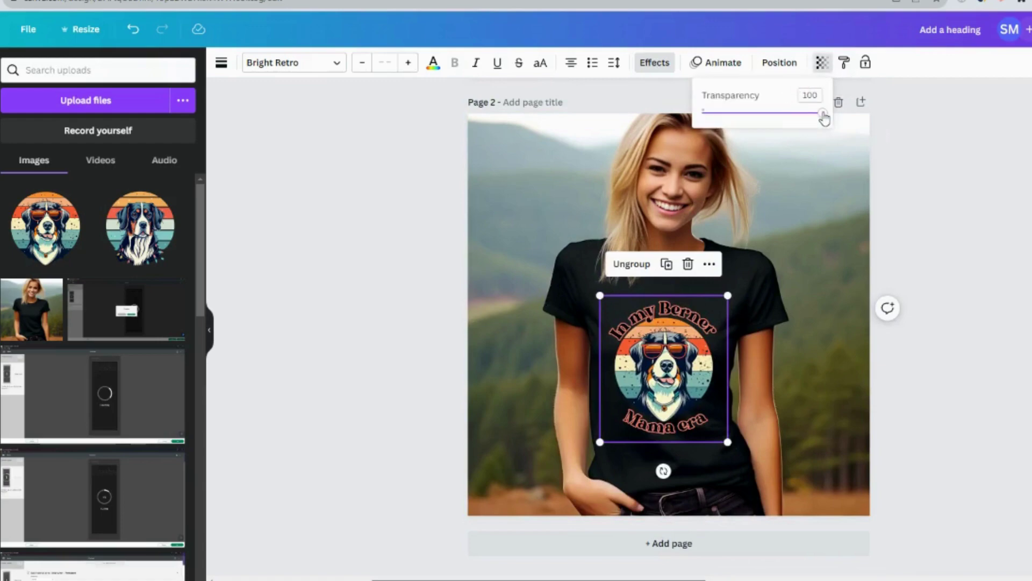
{"action": "left_click_drag", "start_coordinate": [824, 118], "coordinate": [792, 125]}
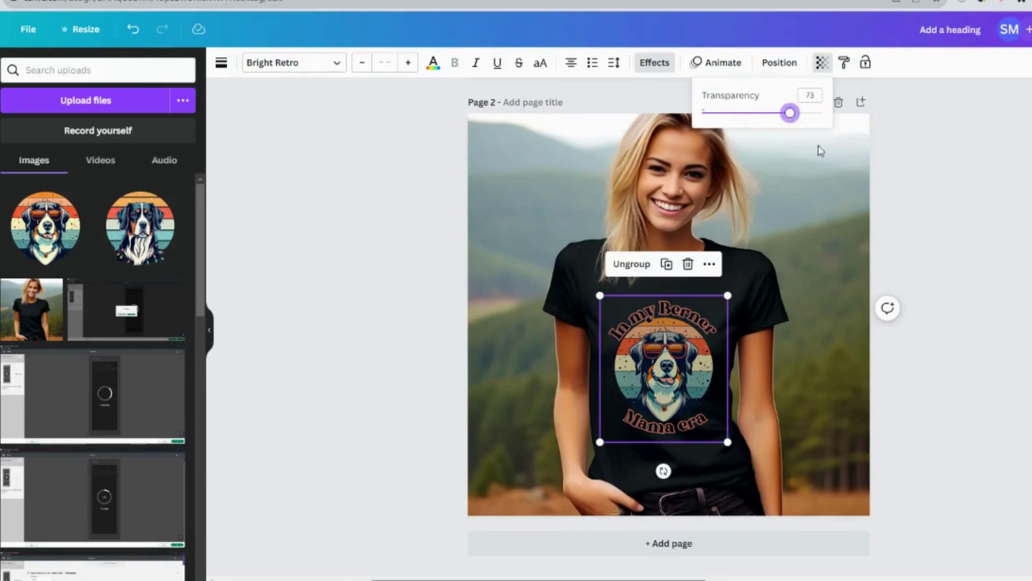
{"action": "left_click", "coordinate": [800, 290]}
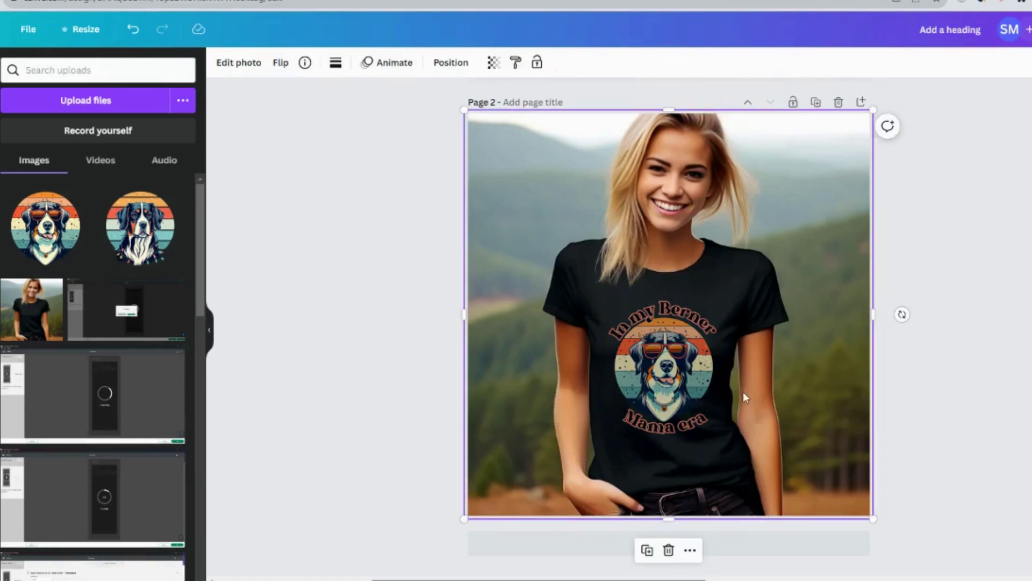